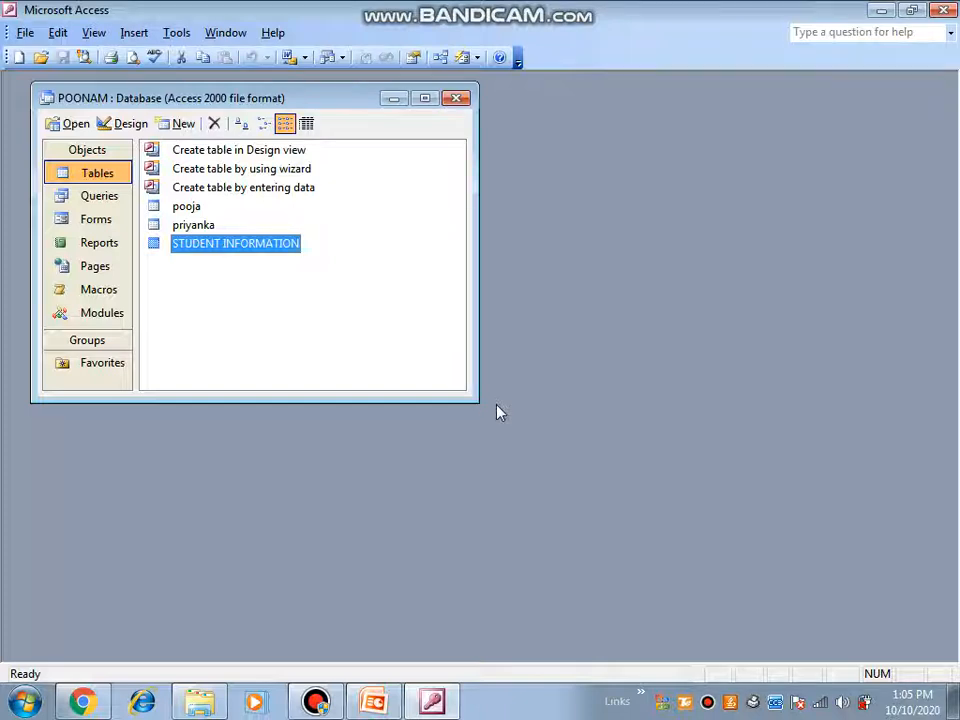
Step: Open the STUDENT INFORMATION table and start a new record with the student's name and class 10
{"action": "double_click", "coordinate": [272, 245]}
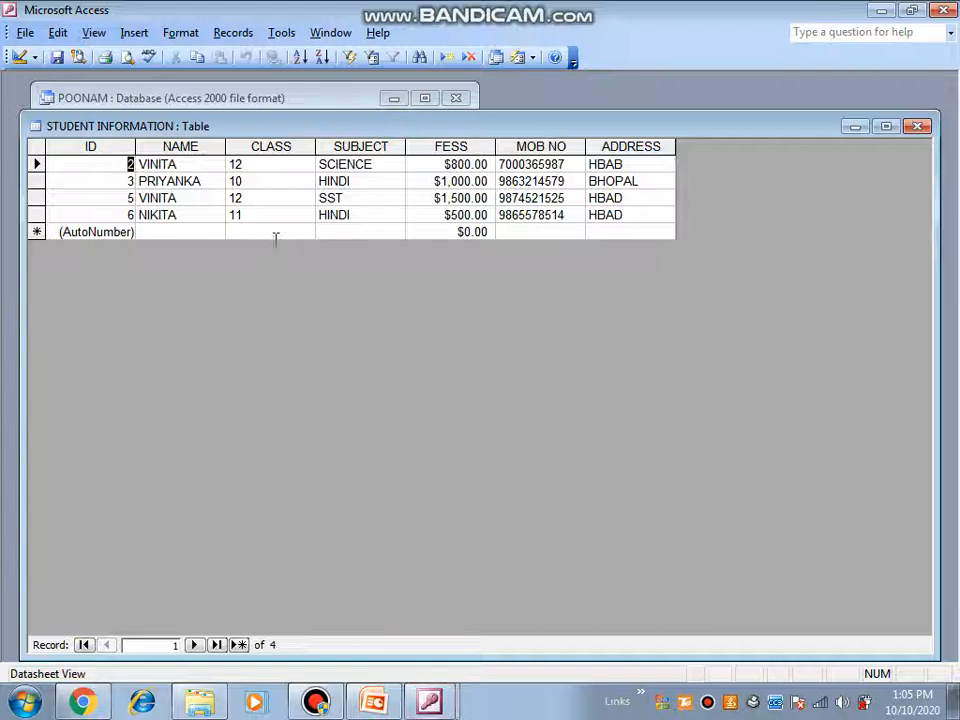
{"action": "left_click", "coordinate": [40, 214]}
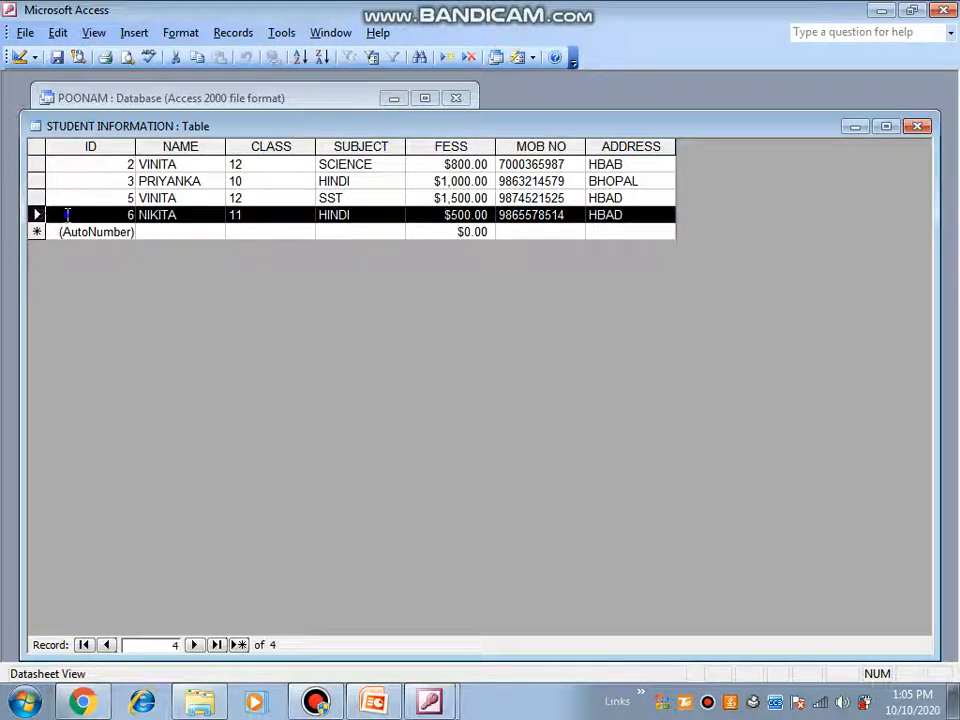
{"action": "right_click", "coordinate": [67, 215]}
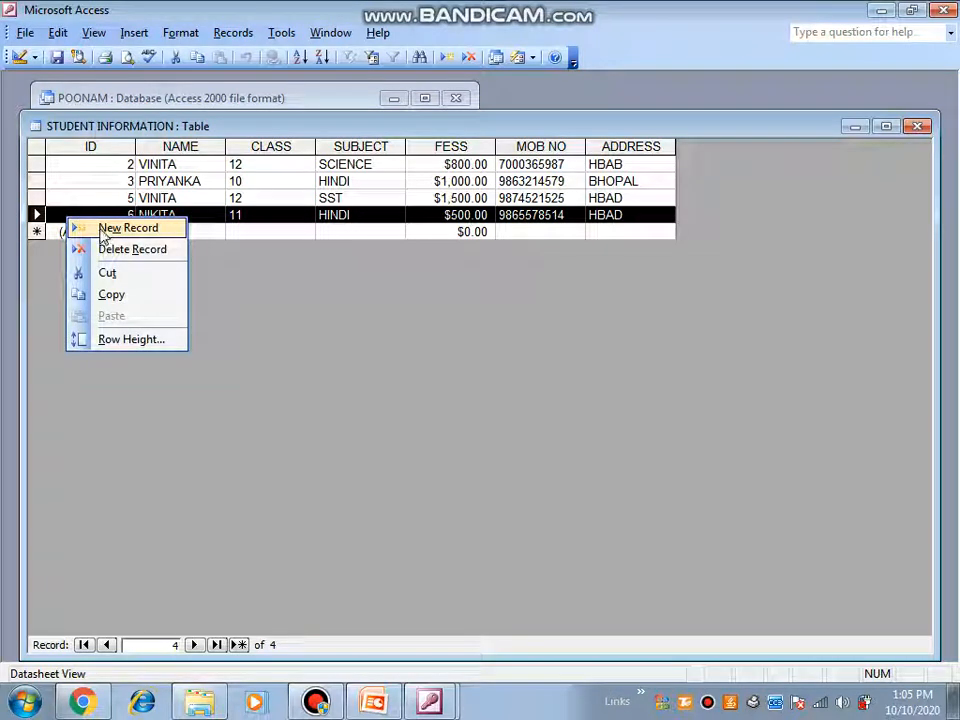
{"action": "left_click", "coordinate": [103, 230]}
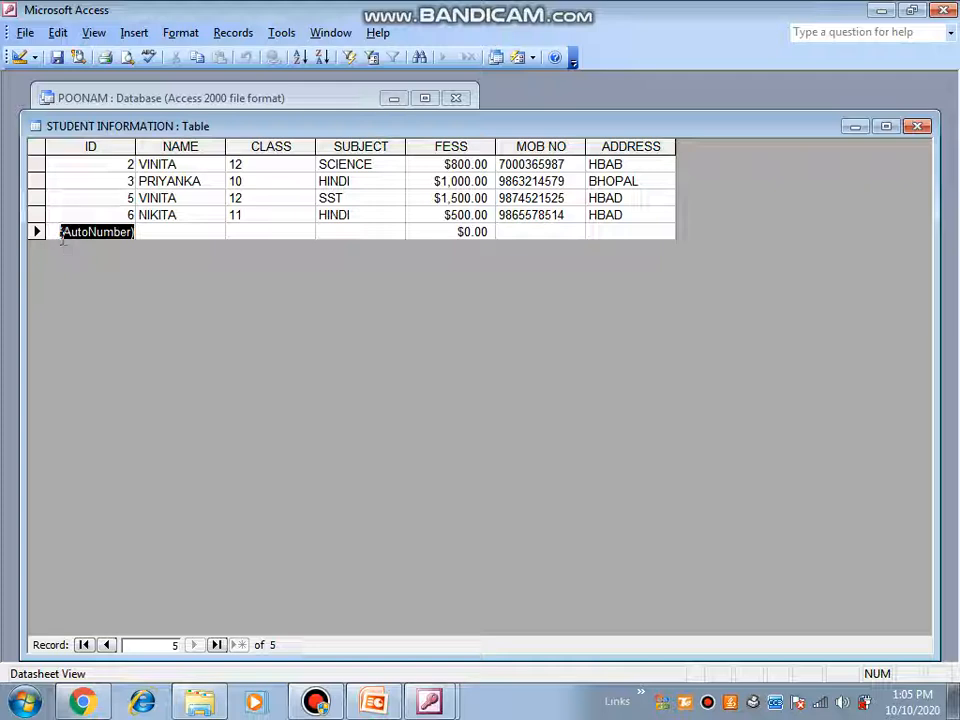
{"action": "left_click", "coordinate": [155, 233]}
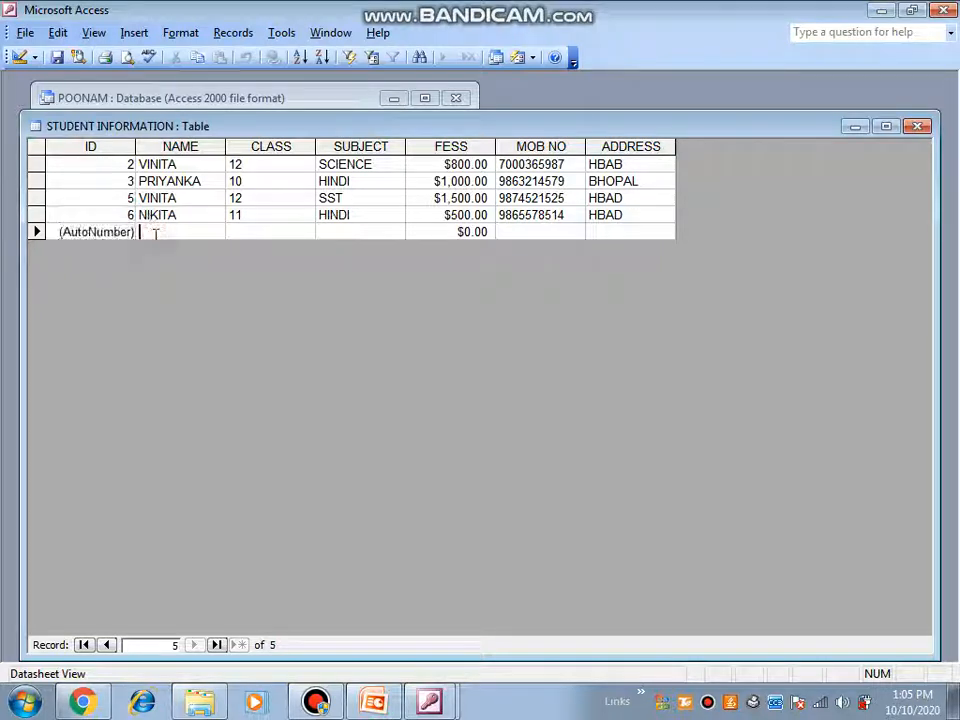
{"action": "type", "text": "pri"}
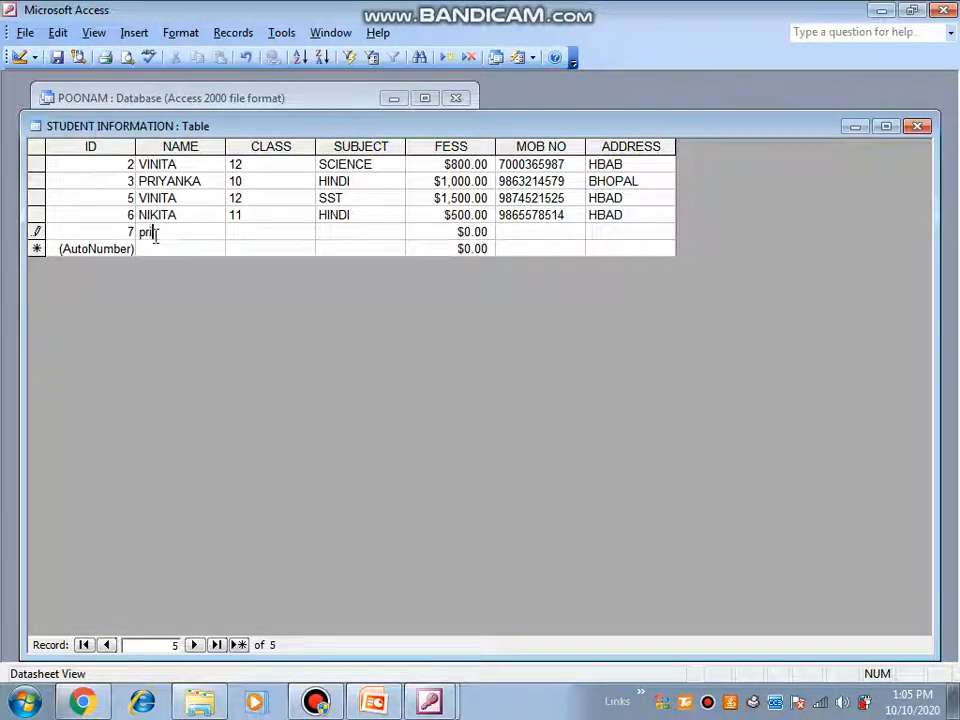
{"action": "type", "text": "yanka"}
{"action": "key", "text": "Tab"}
{"action": "type", "text": "10"}
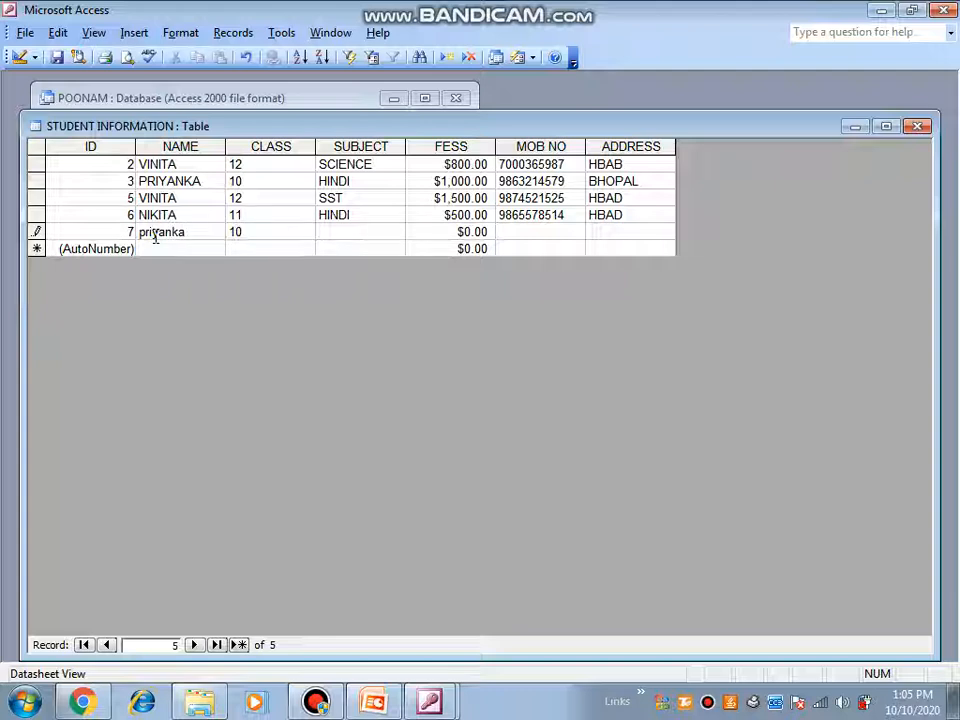
Step: Complete the new record with subject maths, fees of 1500, and the student's mobile number and address
{"action": "key", "text": "Tab"}
{"action": "type", "text": "maths"}
{"action": "key", "text": "Tab"}
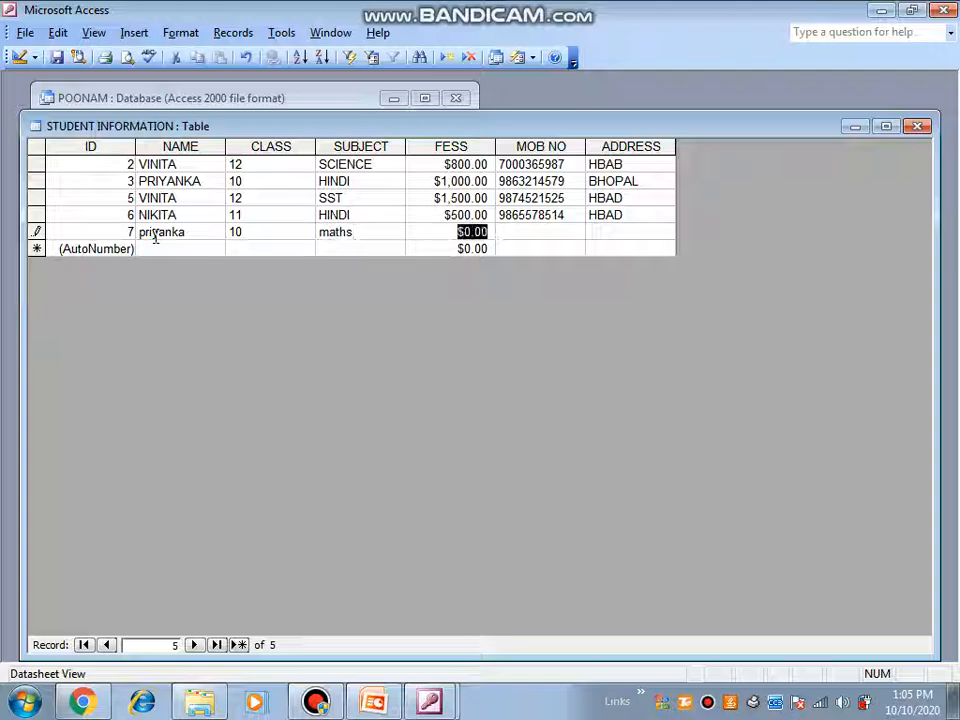
{"action": "type", "text": "15000"}
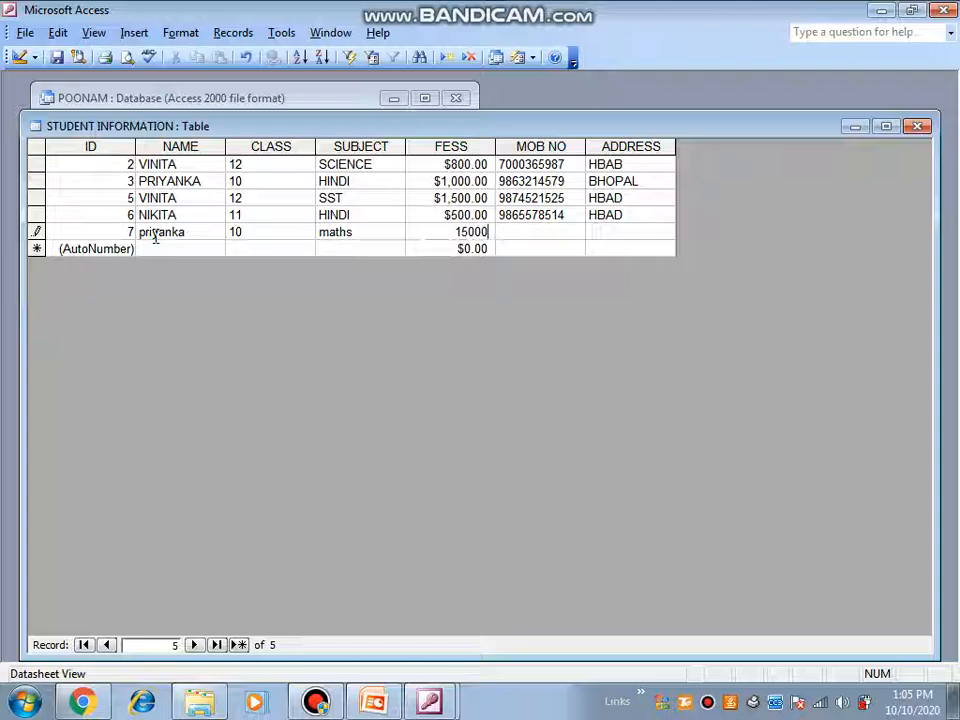
{"action": "key", "text": "BackSpace"}
{"action": "key", "text": "Tab"}
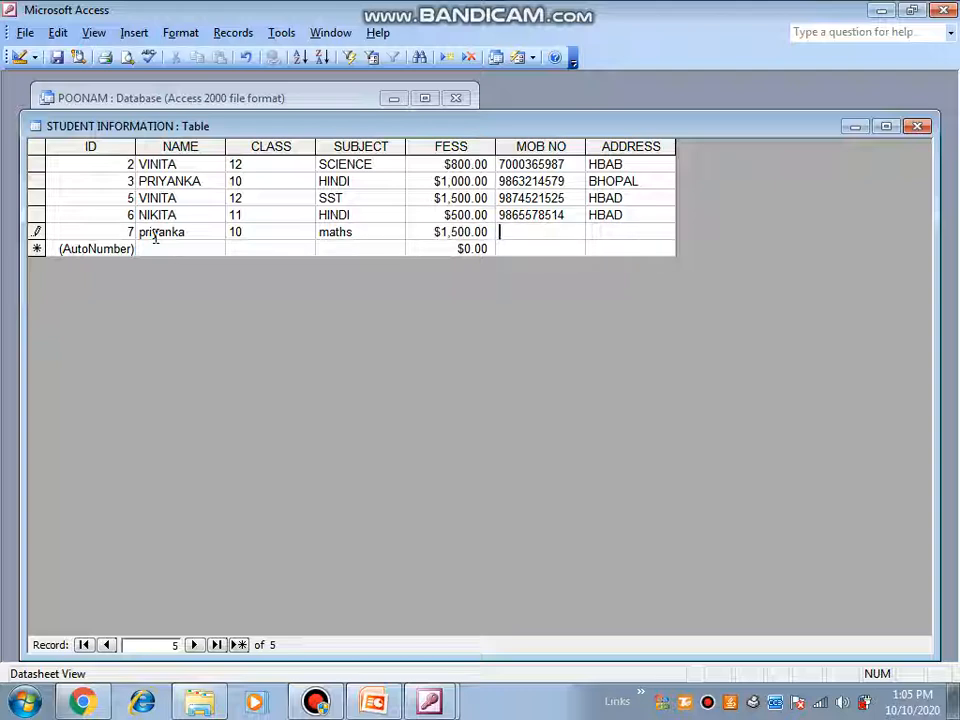
{"action": "type", "text": "987"}
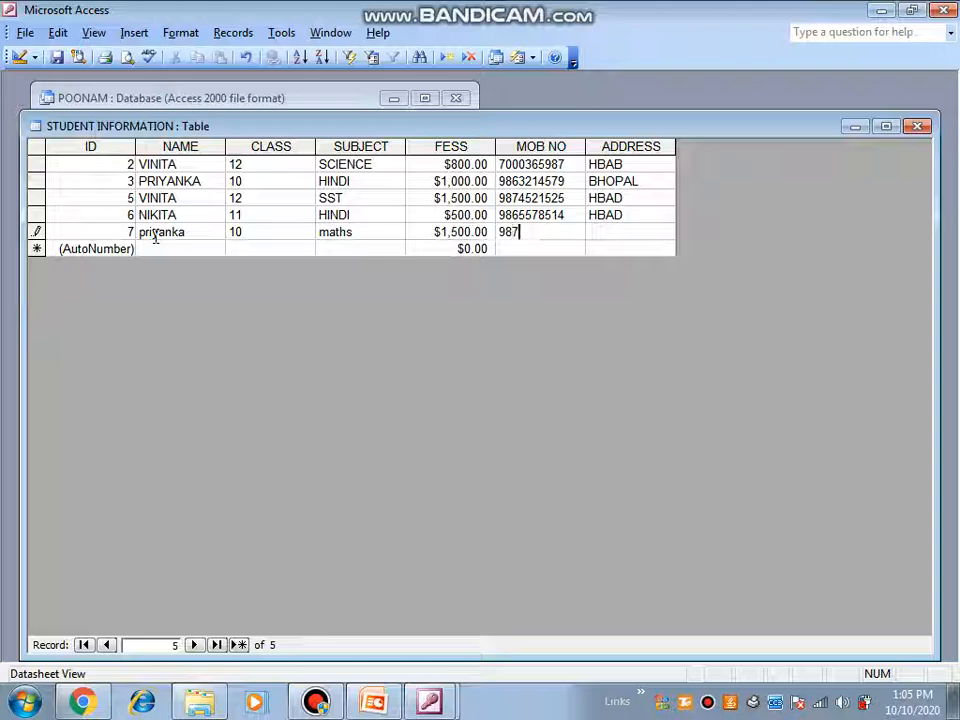
{"action": "type", "text": "6543219"}
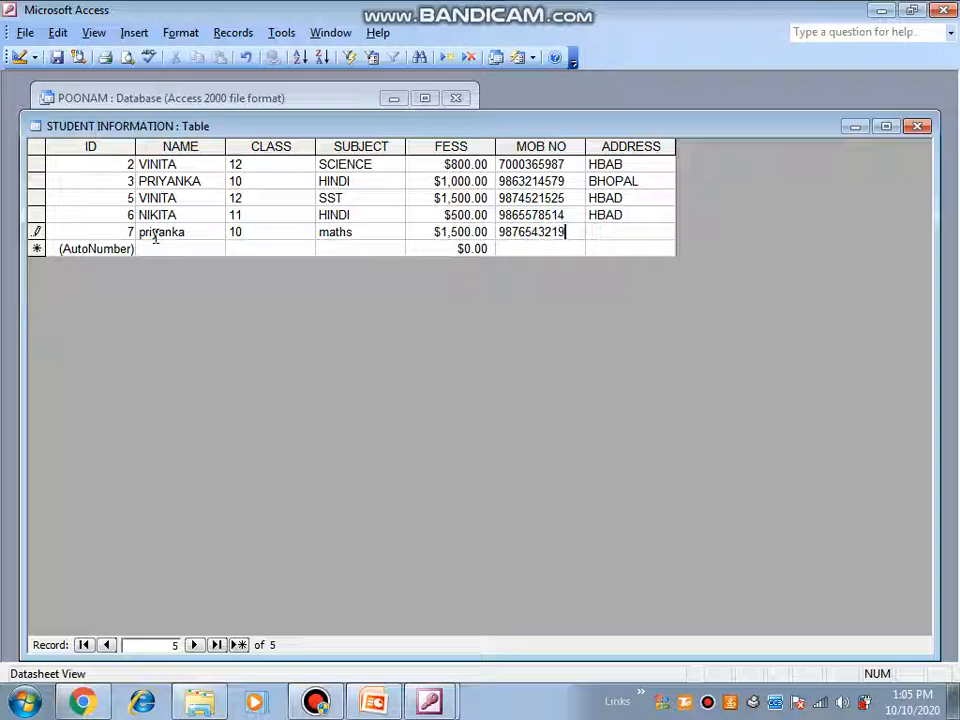
{"action": "key", "text": "Tab"}
{"action": "type", "text": "bhopal"}
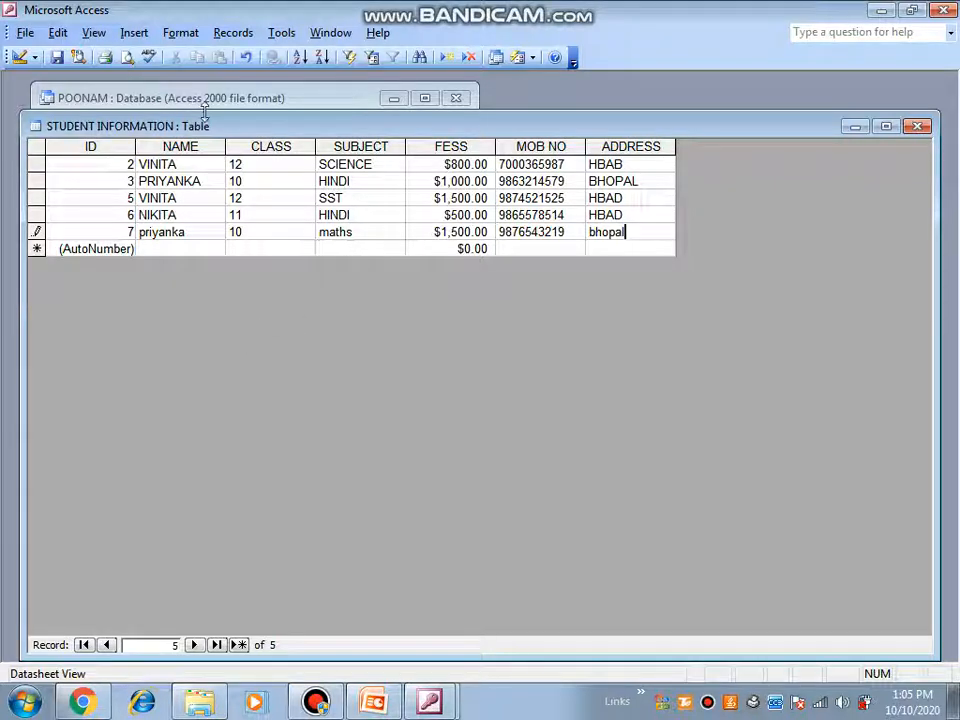
Step: Insert a blank column before the CLASS column
{"action": "left_click", "coordinate": [246, 146]}
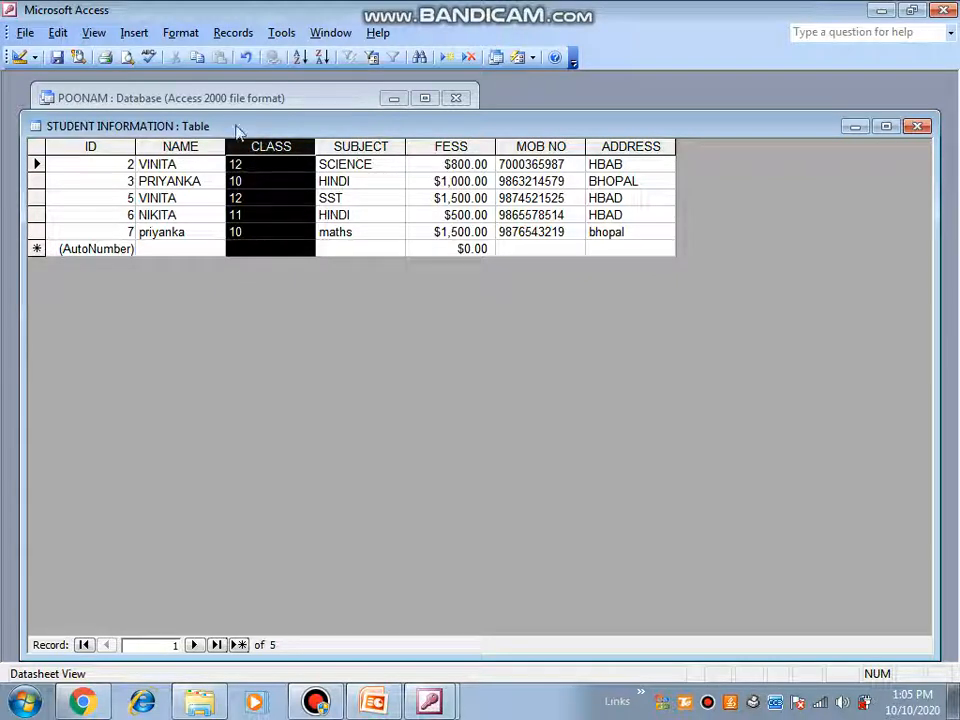
{"action": "left_click", "coordinate": [134, 33]}
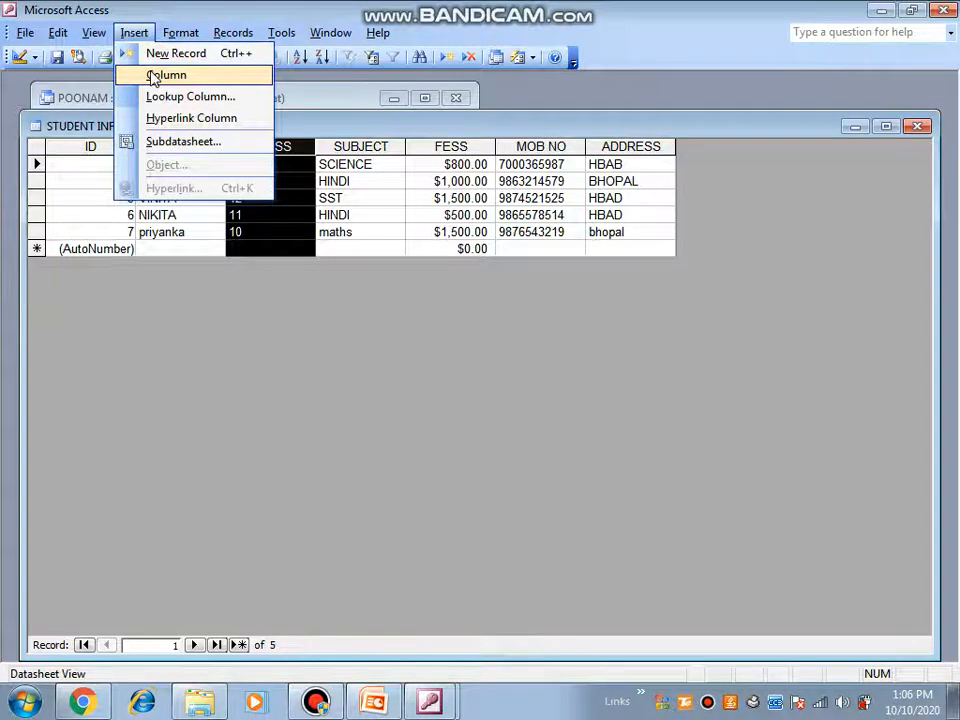
{"action": "left_click", "coordinate": [153, 77]}
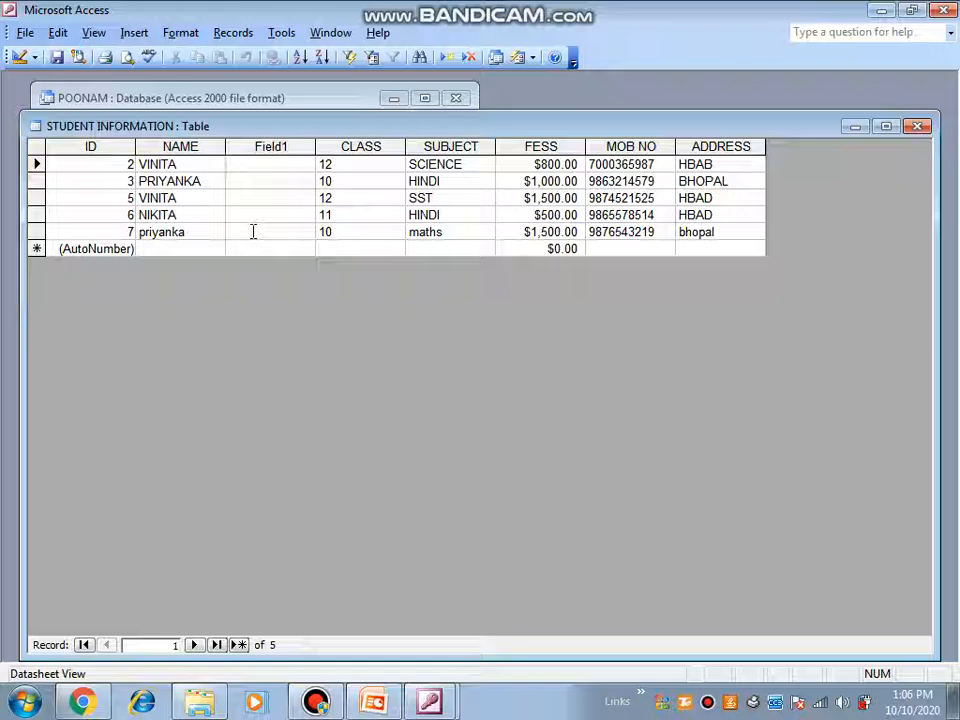
Step: Rename the new Field1 column as ROLL NUMBER
{"action": "left_click", "coordinate": [266, 148]}
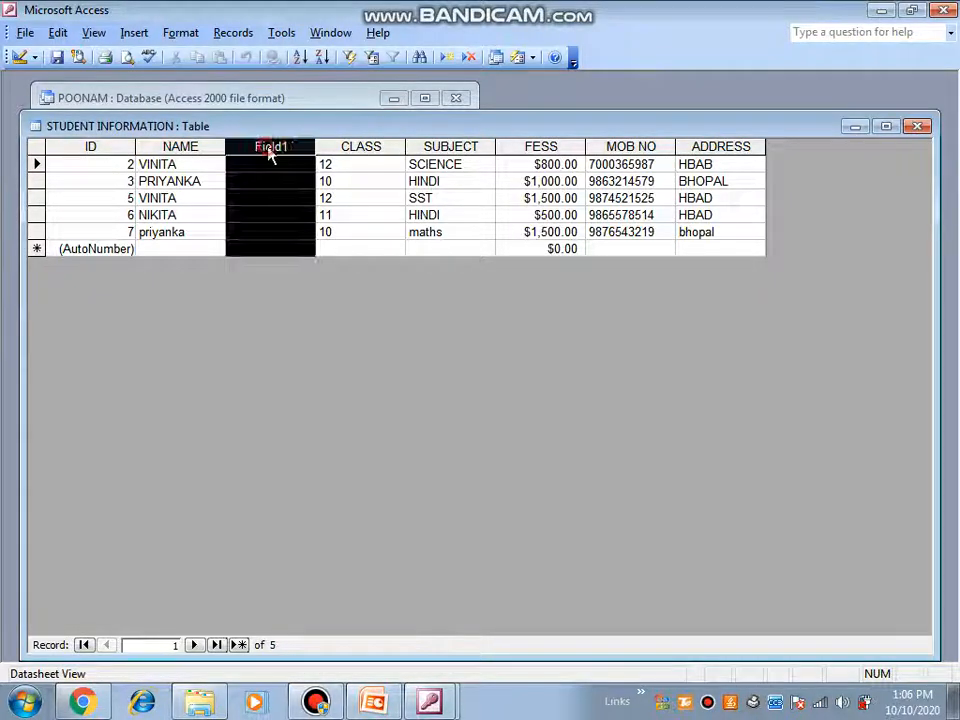
{"action": "double_click", "coordinate": [267, 148]}
{"action": "key", "text": "BackSpace"}
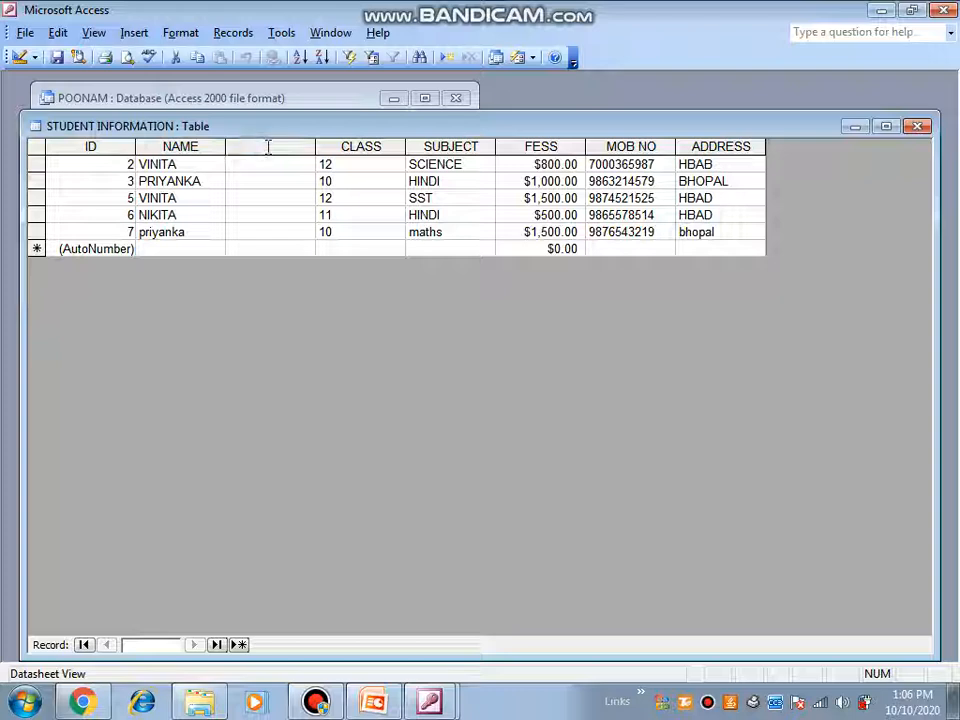
{"action": "type", "text": "r"}
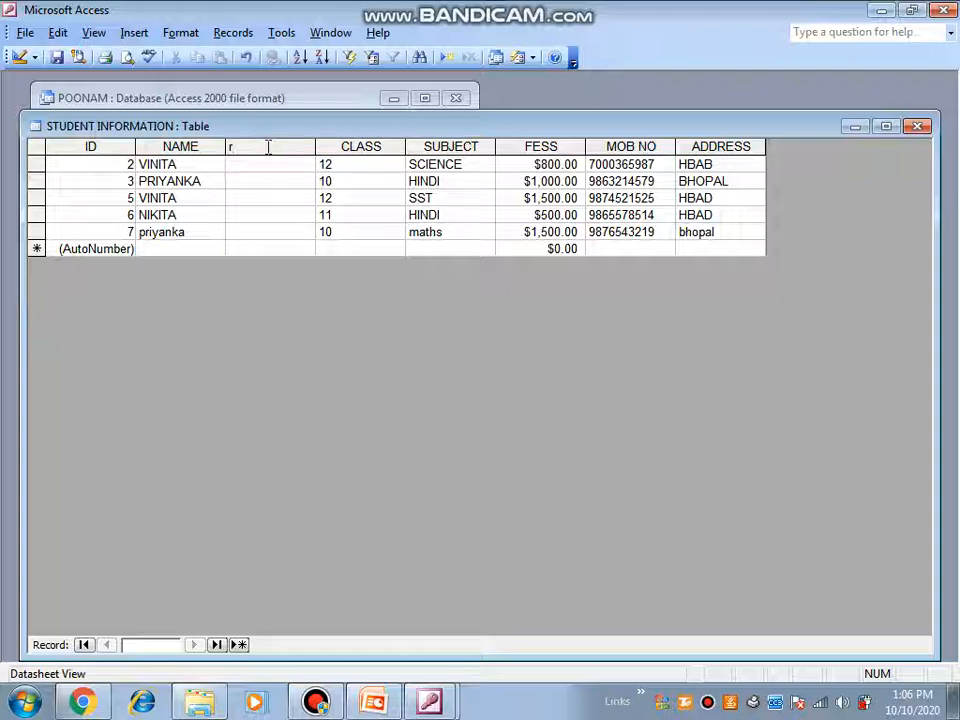
{"action": "type", "text": "oll n"}
{"action": "key", "text": "BackSpace"}
{"action": "key", "text": "BackSpace"}
{"action": "key", "text": "BackSpace"}
{"action": "key", "text": "BackSpace"}
{"action": "key", "text": "BackSpace"}
{"action": "key", "text": "Caps_Lock"}
{"action": "type", "text": "R"}
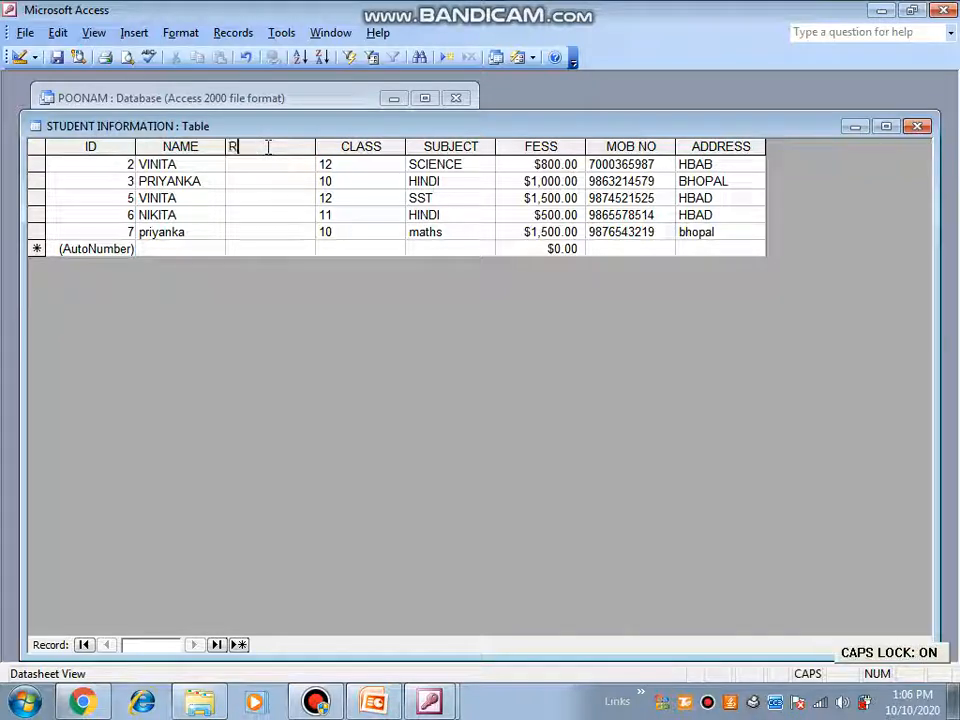
{"action": "type", "text": "OLL NUMBER"}
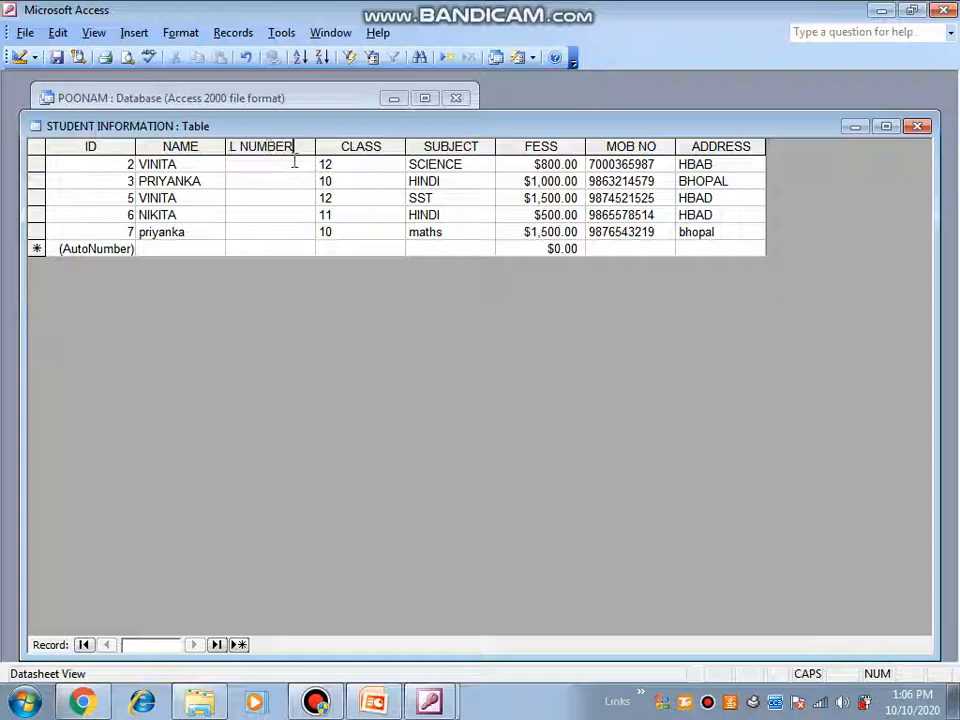
{"action": "left_click", "coordinate": [288, 181]}
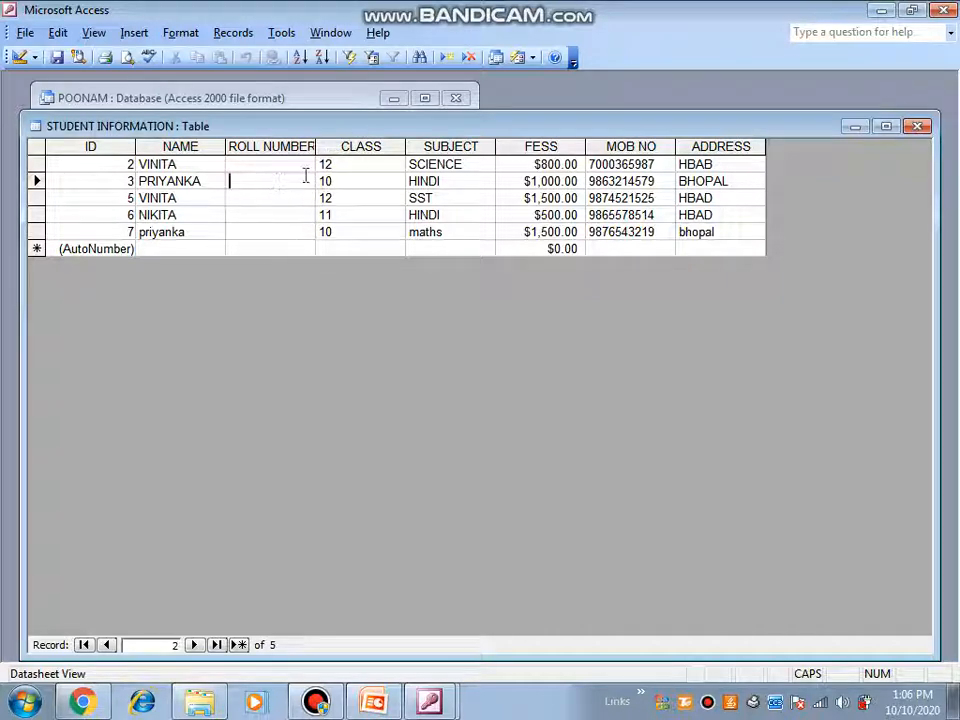
Step: Insert another blank column between ROLL NUMBER and CLASS
{"action": "right_click", "coordinate": [328, 149]}
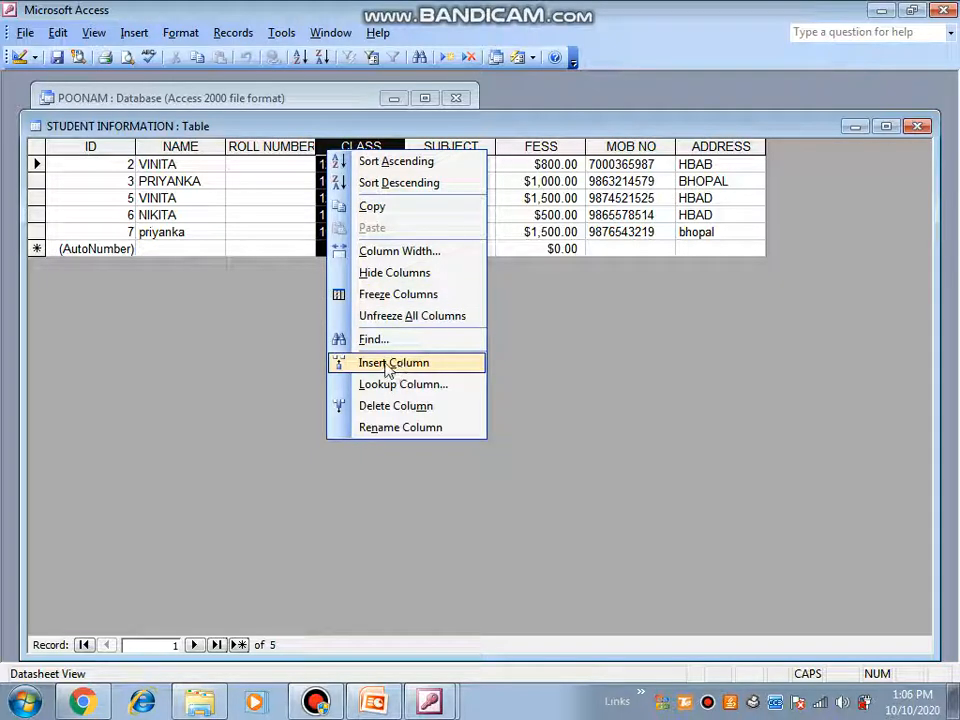
{"action": "left_click", "coordinate": [415, 364]}
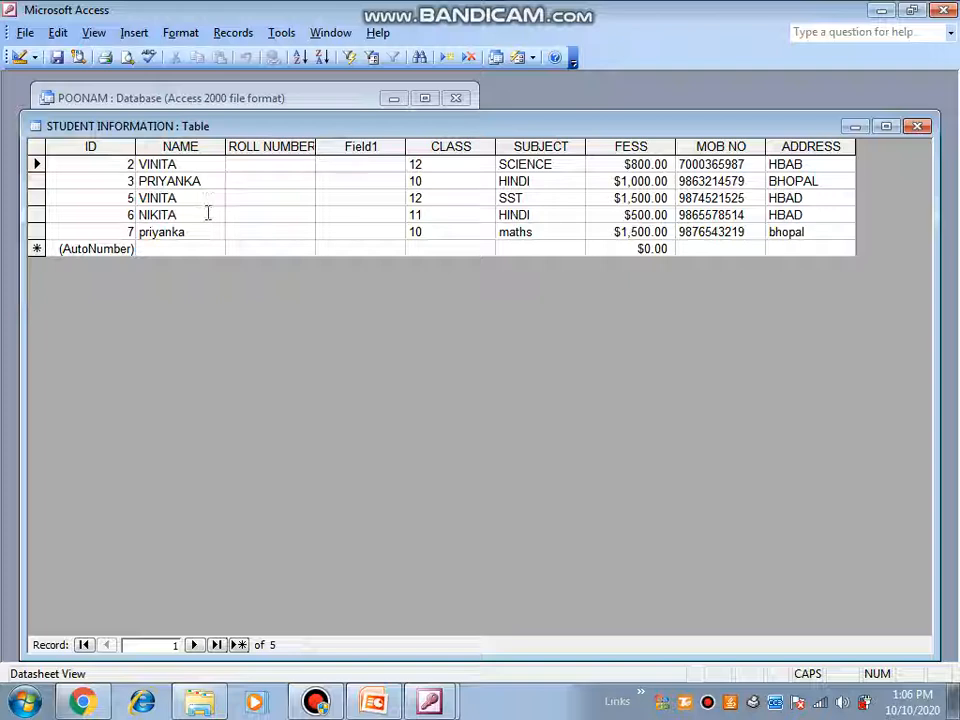
Step: Delete the class 10 maths record with ID 7 from the table
{"action": "left_click", "coordinate": [40, 231]}
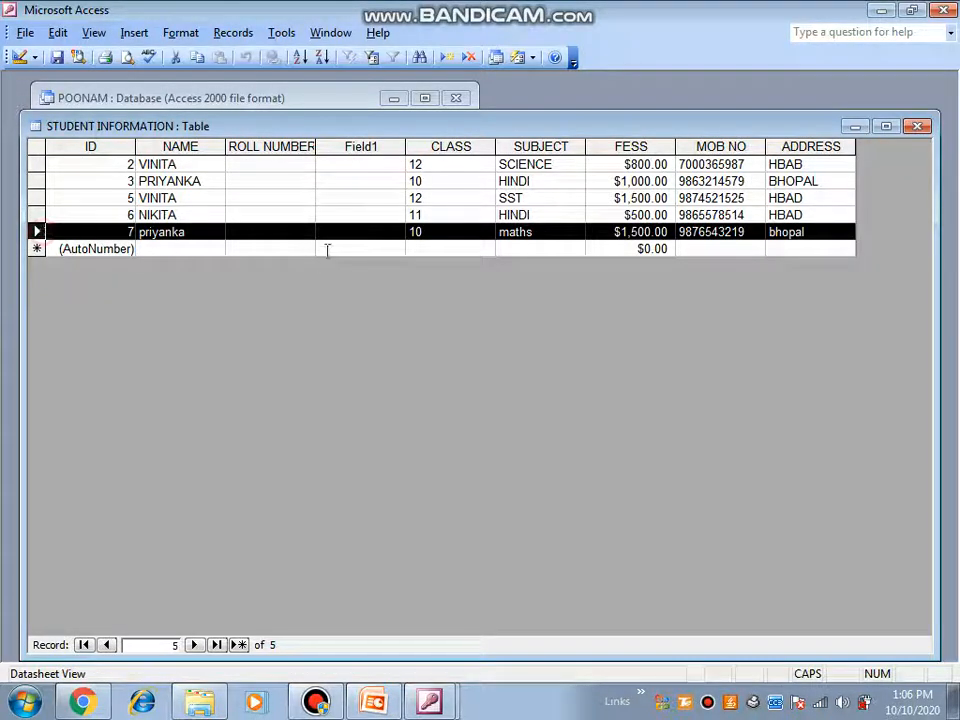
{"action": "right_click", "coordinate": [284, 231]}
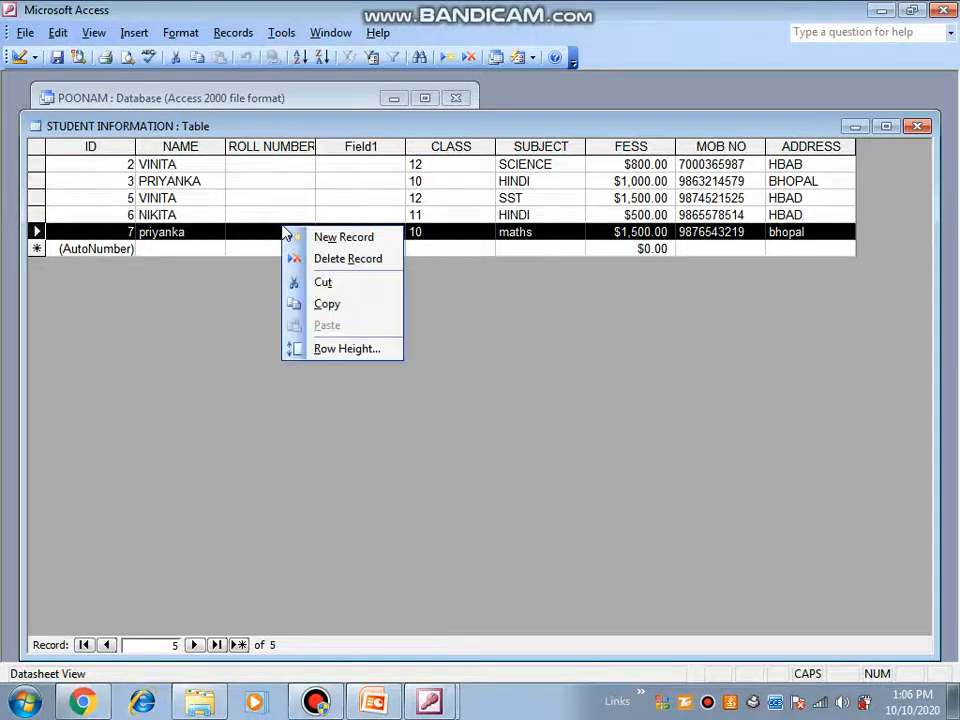
{"action": "left_click", "coordinate": [336, 260]}
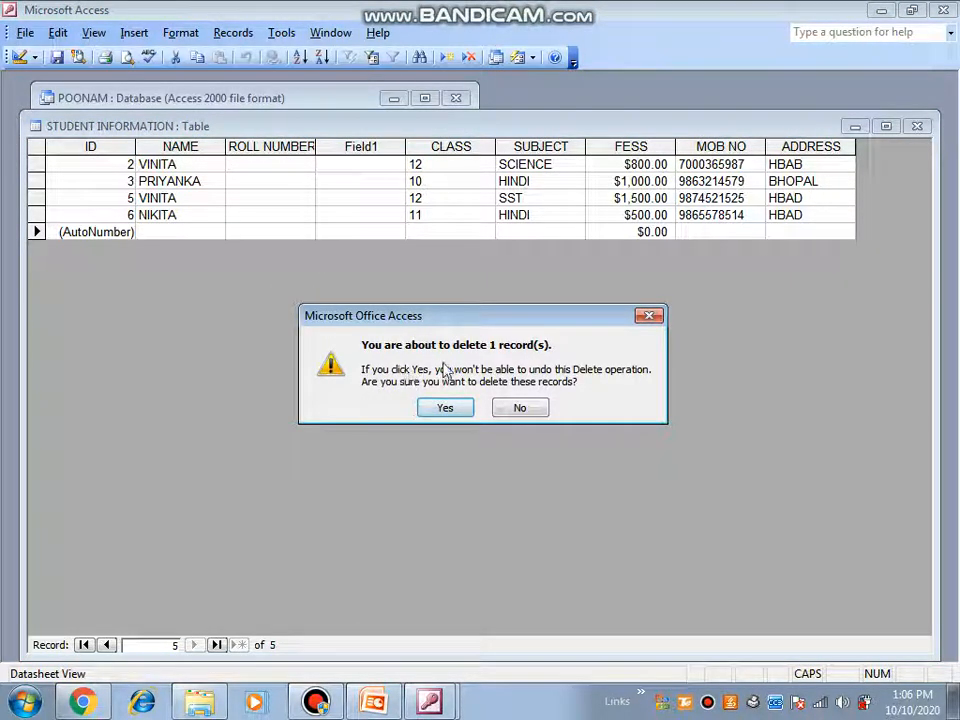
{"action": "left_click", "coordinate": [465, 407]}
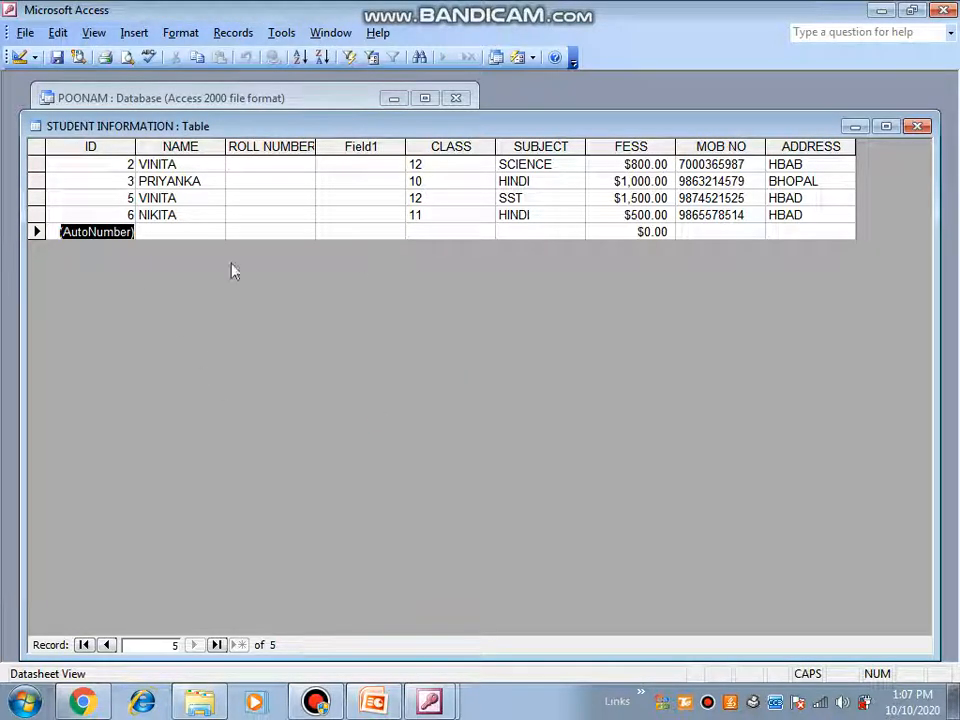
Step: Start deleting the record with ID 6, but decline the deletion
{"action": "left_click", "coordinate": [38, 215]}
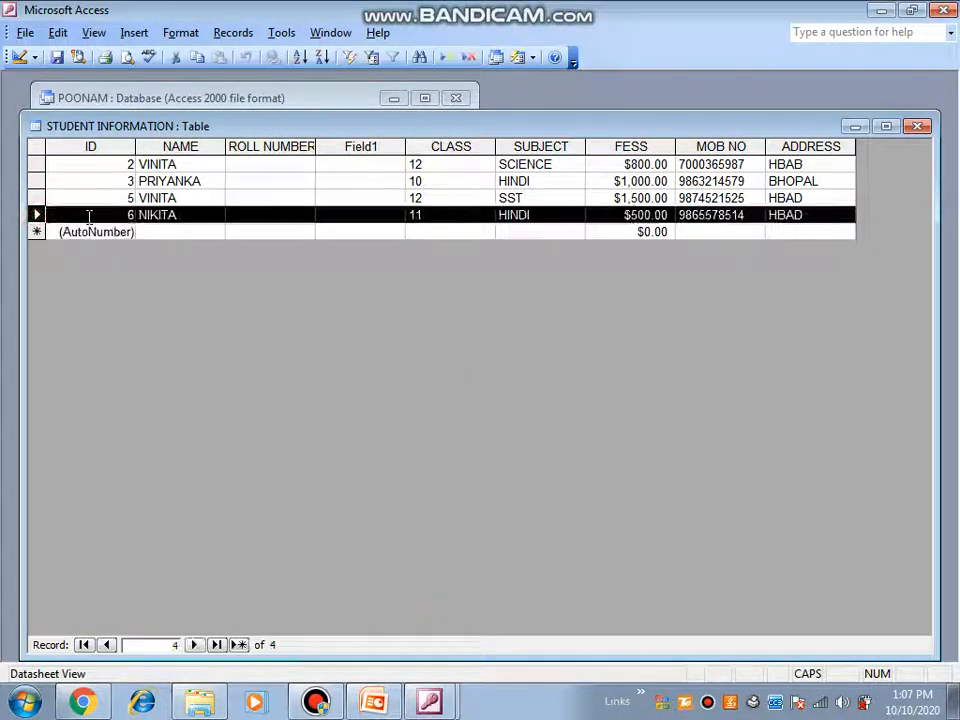
{"action": "right_click", "coordinate": [38, 213]}
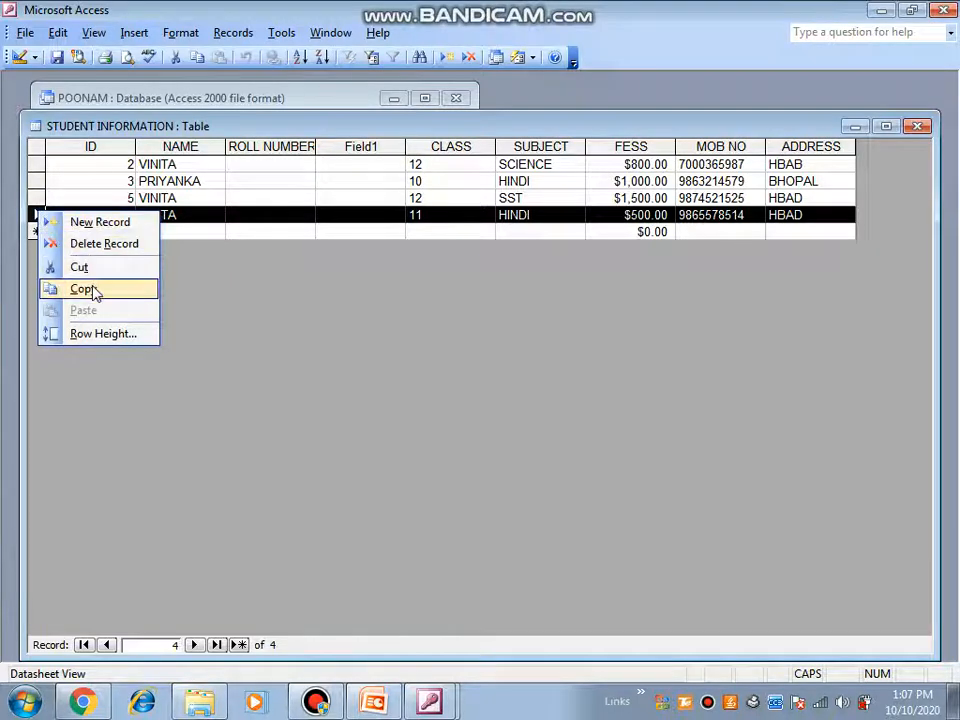
{"action": "left_click", "coordinate": [93, 243]}
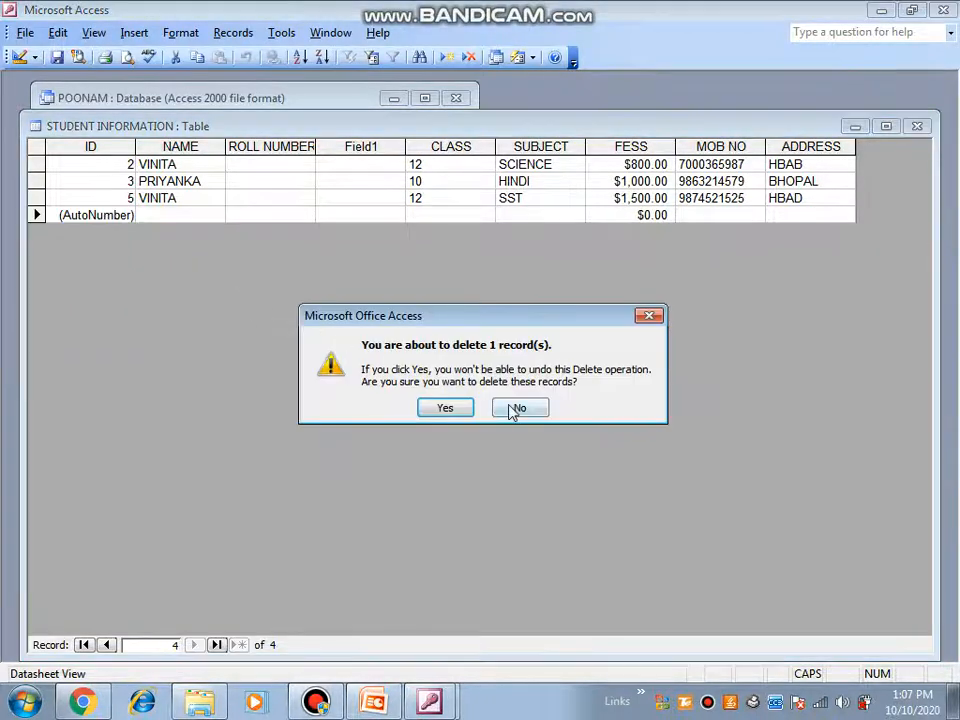
{"action": "left_click", "coordinate": [514, 408]}
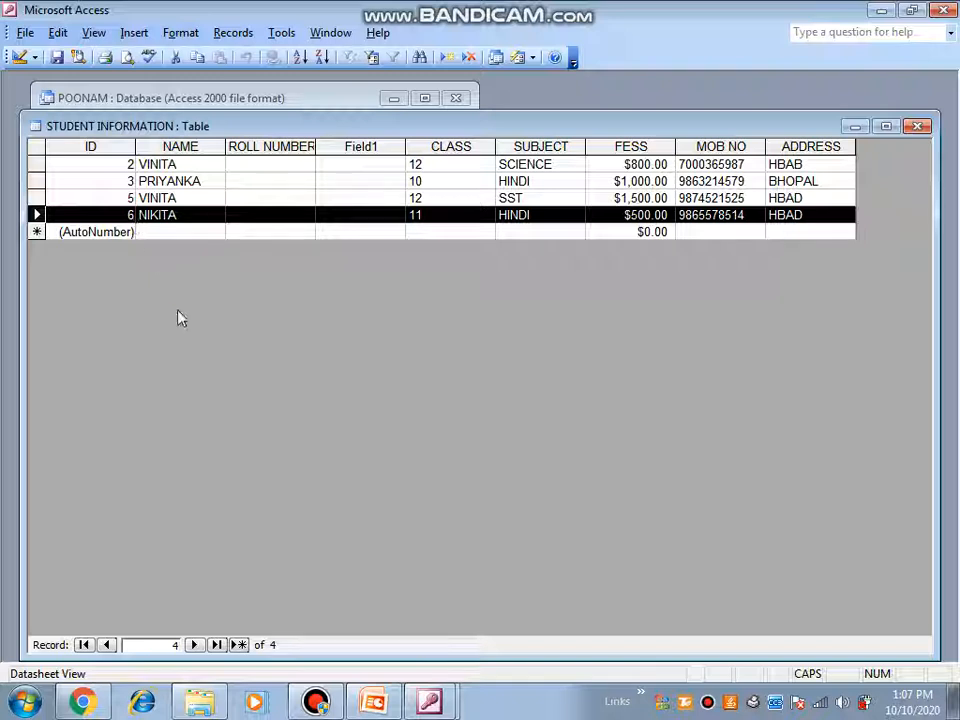
{"action": "left_click", "coordinate": [238, 229]}
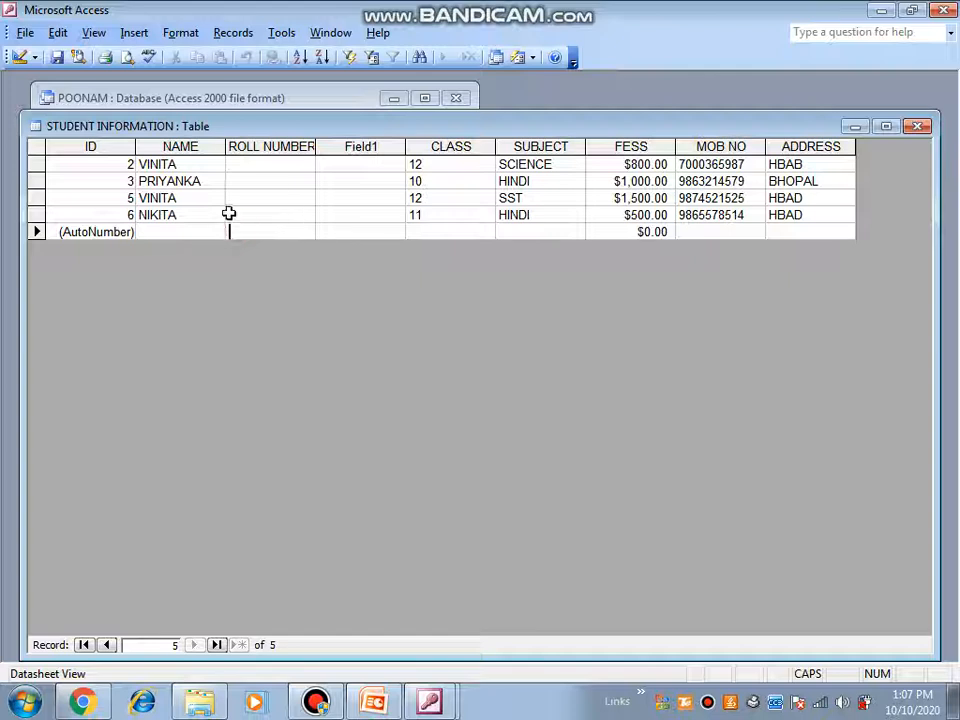
Step: Delete the blank Field1 column between ROLL NUMBER and CLASS
{"action": "left_click", "coordinate": [330, 150]}
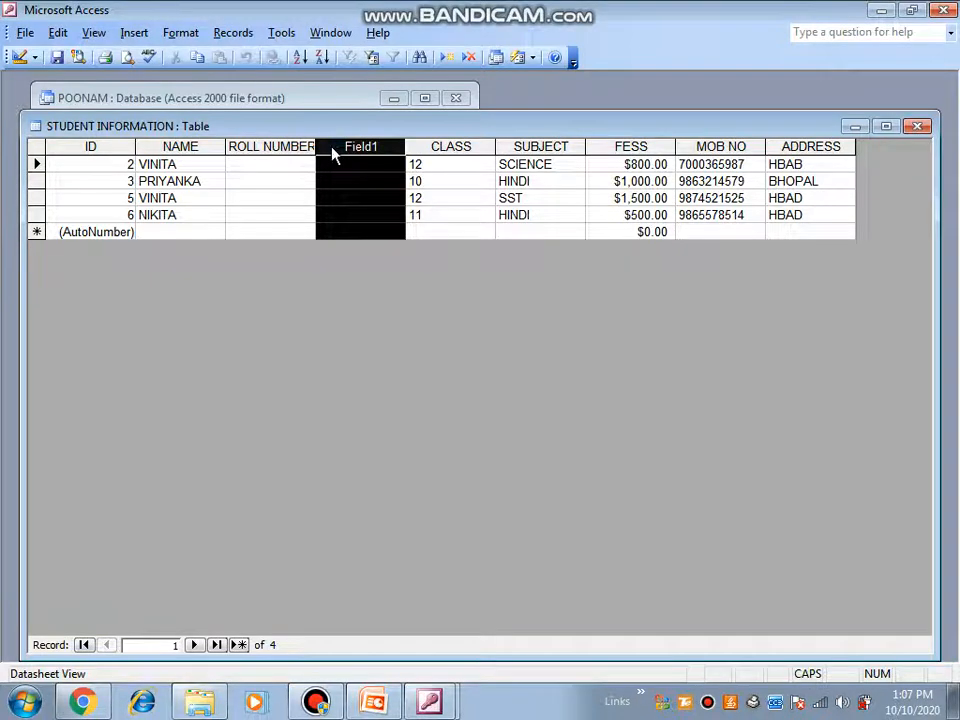
{"action": "right_click", "coordinate": [333, 153]}
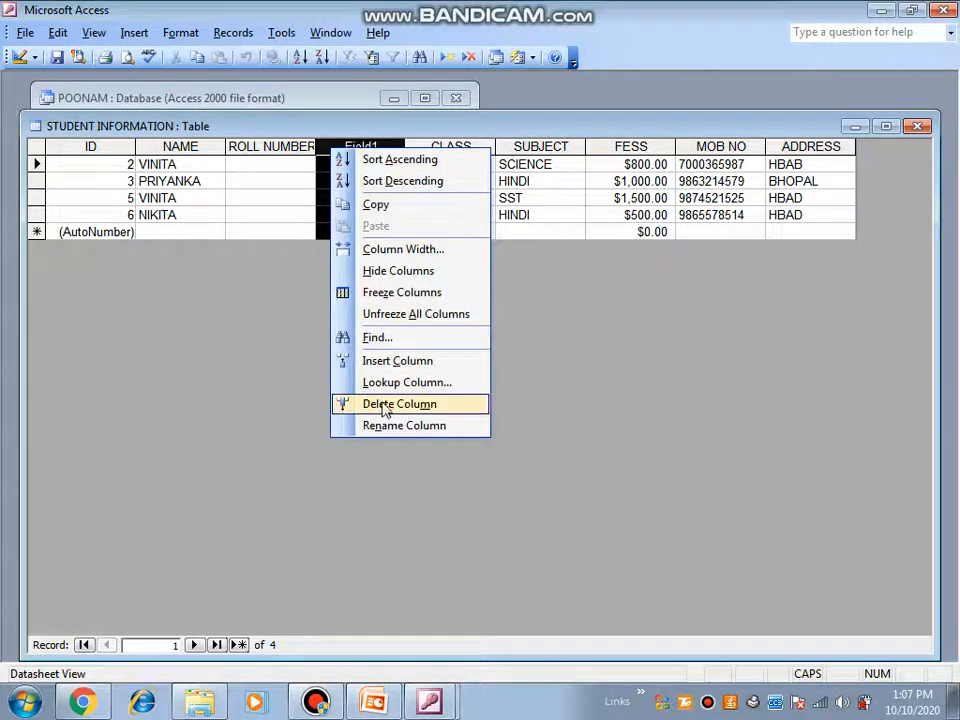
{"action": "left_click", "coordinate": [440, 410]}
{"action": "left_click", "coordinate": [443, 400]}
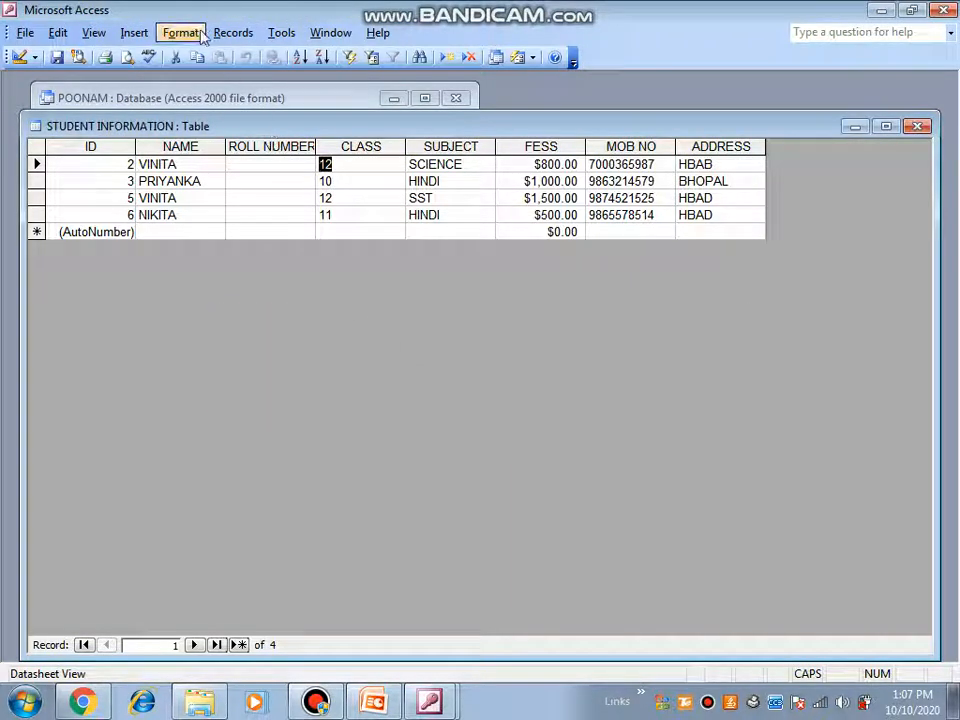
{"action": "left_click", "coordinate": [58, 33]}
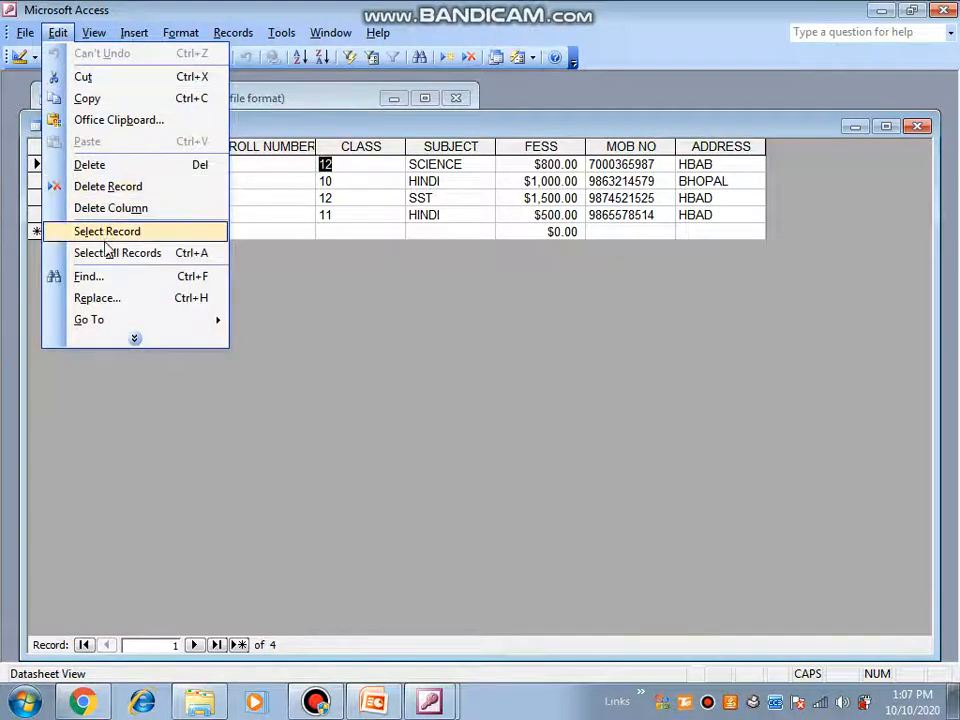
{"action": "left_click", "coordinate": [311, 315]}
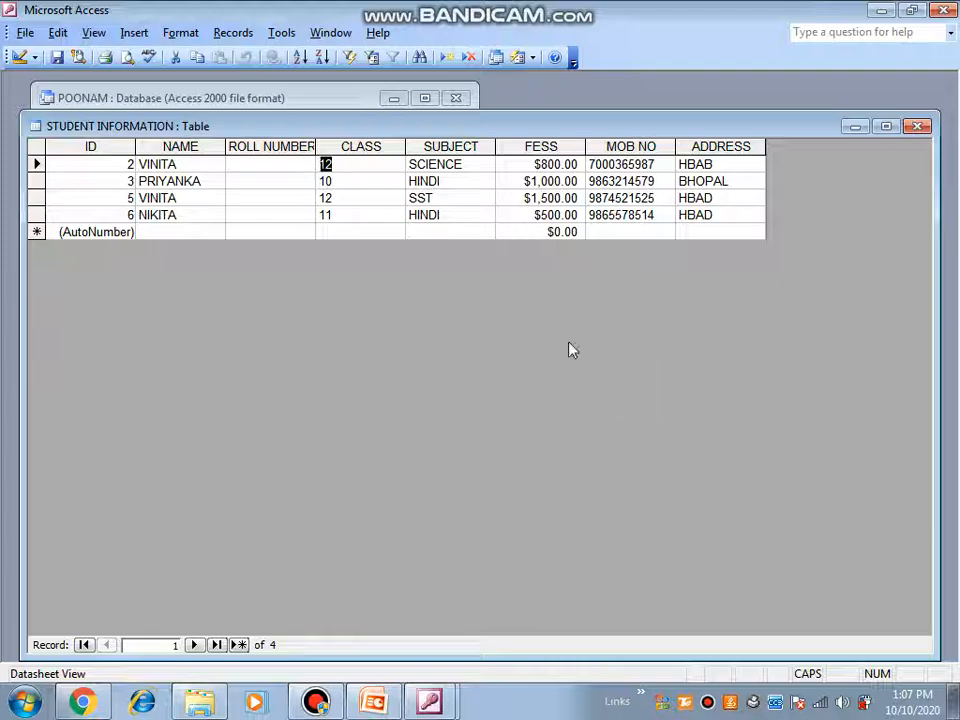
Step: Close the STUDENT INFORMATION table and delete the table listed directly above it in the database
{"action": "left_click", "coordinate": [926, 126]}
{"action": "left_click", "coordinate": [447, 389]}
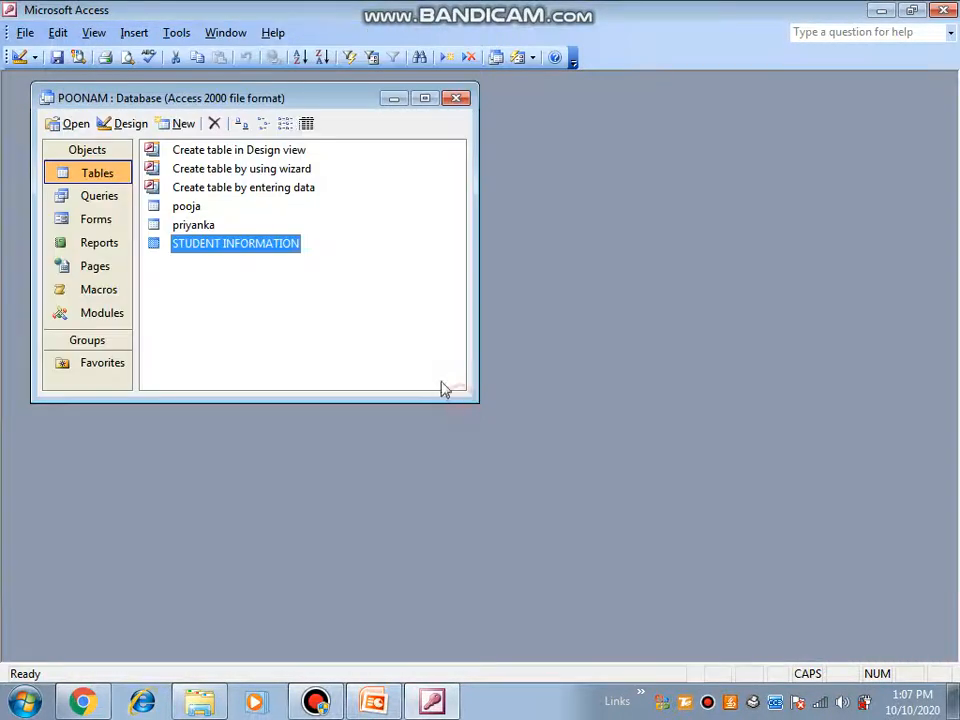
{"action": "right_click", "coordinate": [192, 226]}
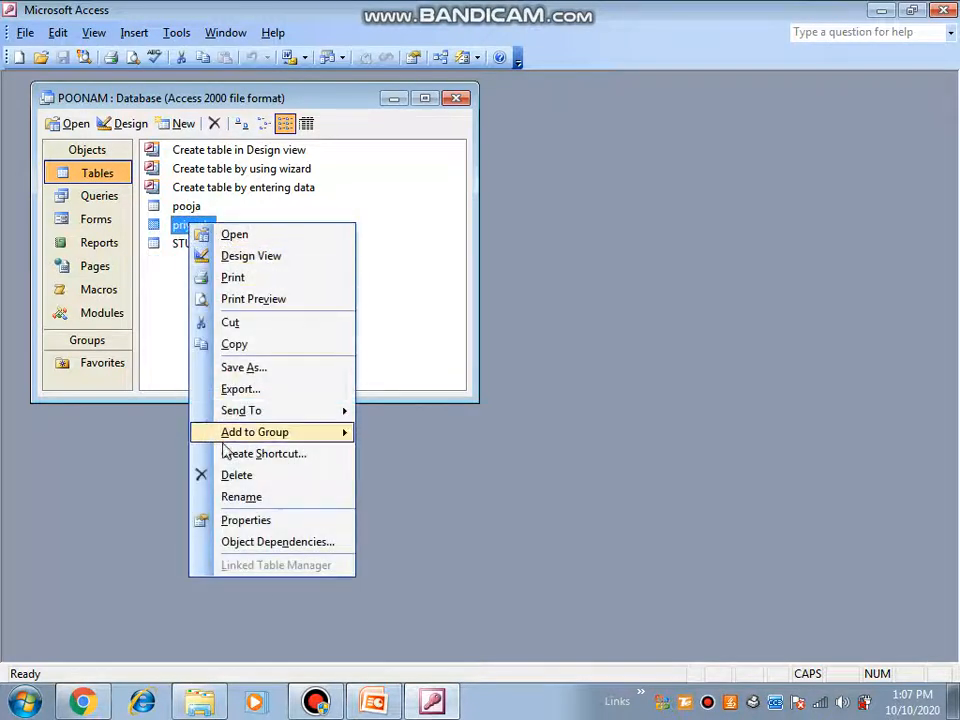
{"action": "left_click", "coordinate": [232, 476]}
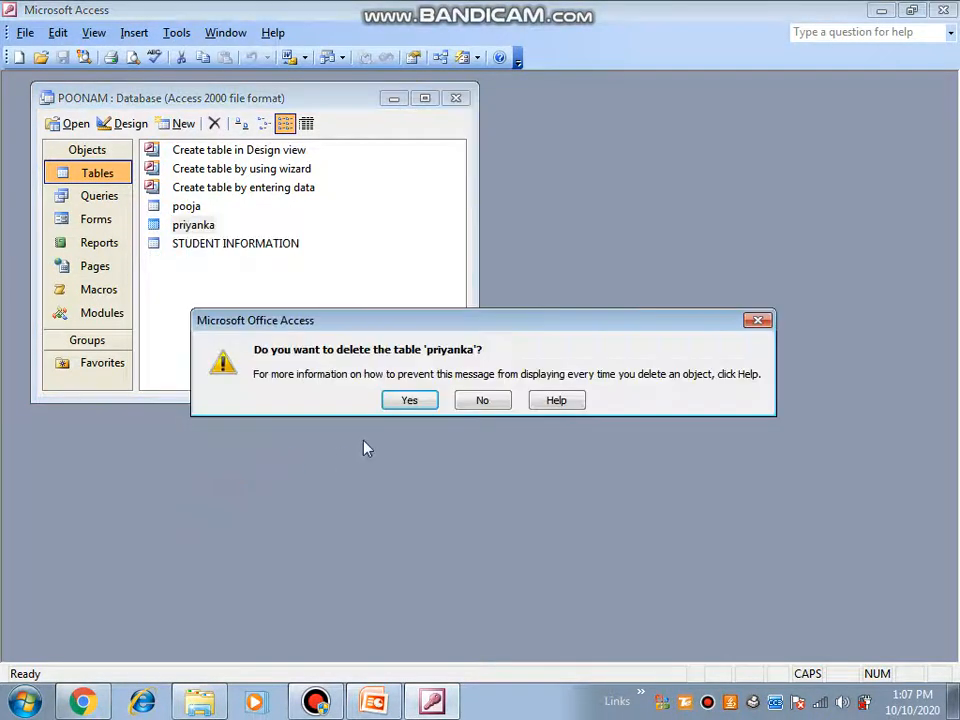
{"action": "left_click", "coordinate": [407, 400]}
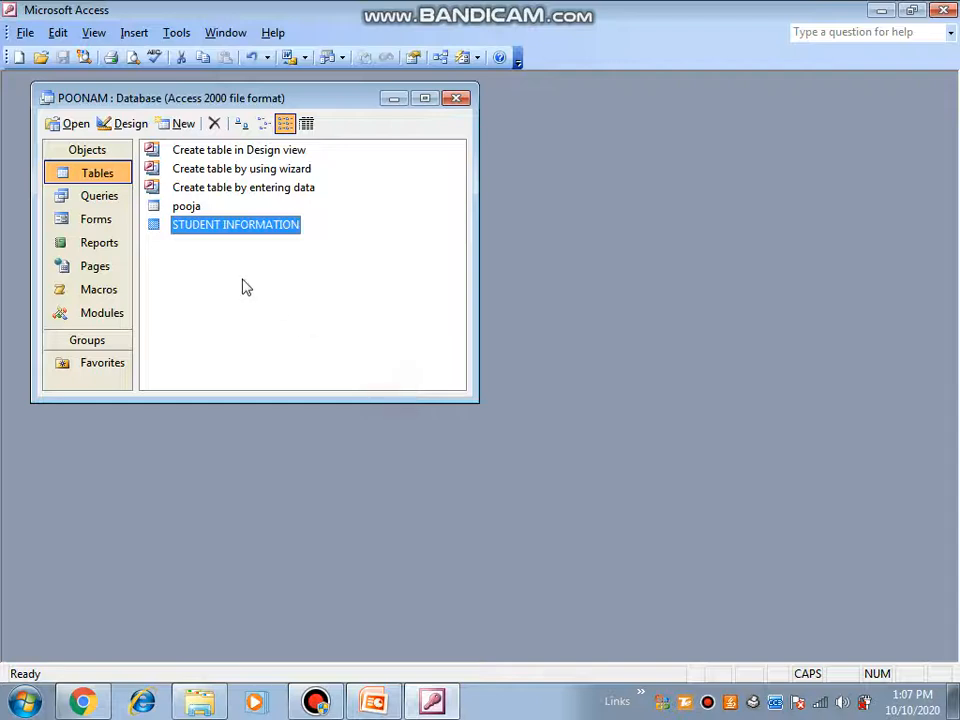
Step: Open the STUDENT INFORMATION table and set the ROLL NUMBER column's width to 20
{"action": "double_click", "coordinate": [249, 224]}
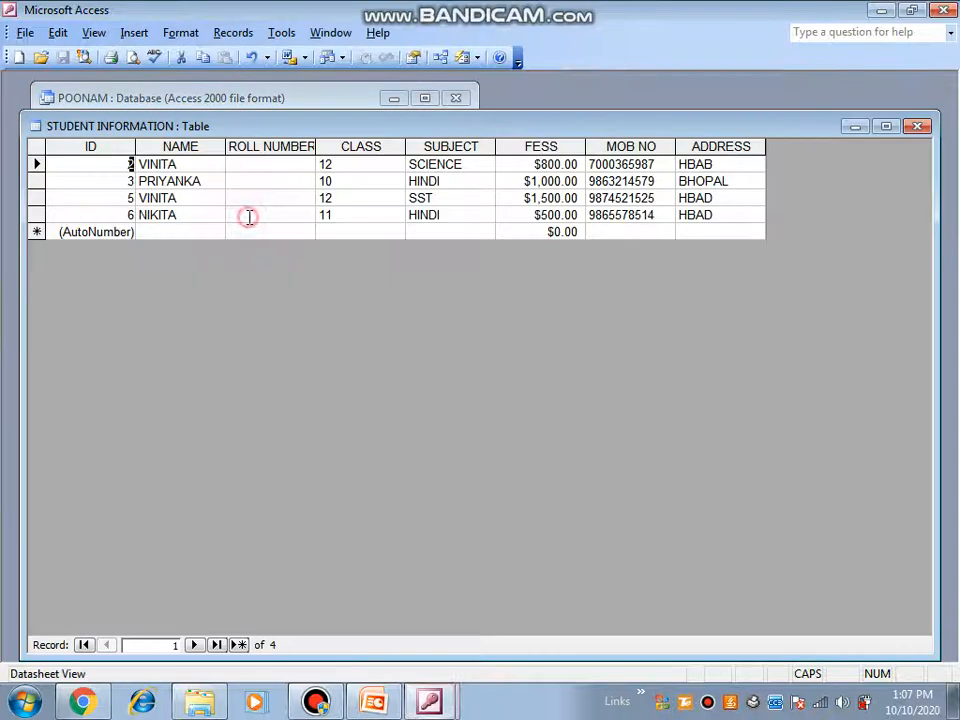
{"action": "left_click", "coordinate": [272, 148]}
{"action": "right_click", "coordinate": [273, 151]}
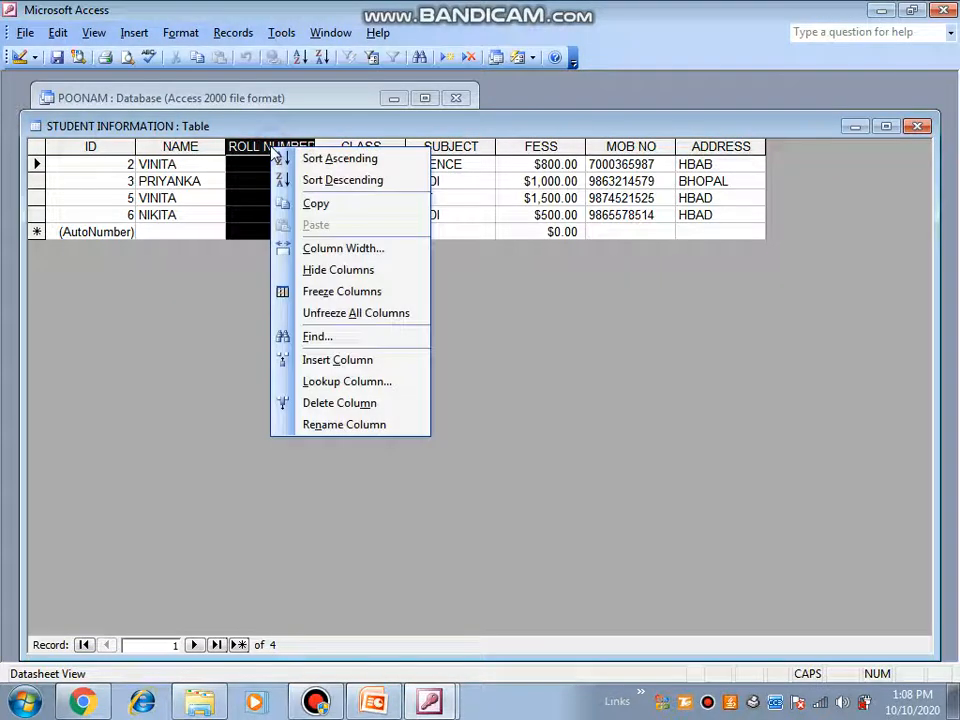
{"action": "left_click", "coordinate": [352, 248]}
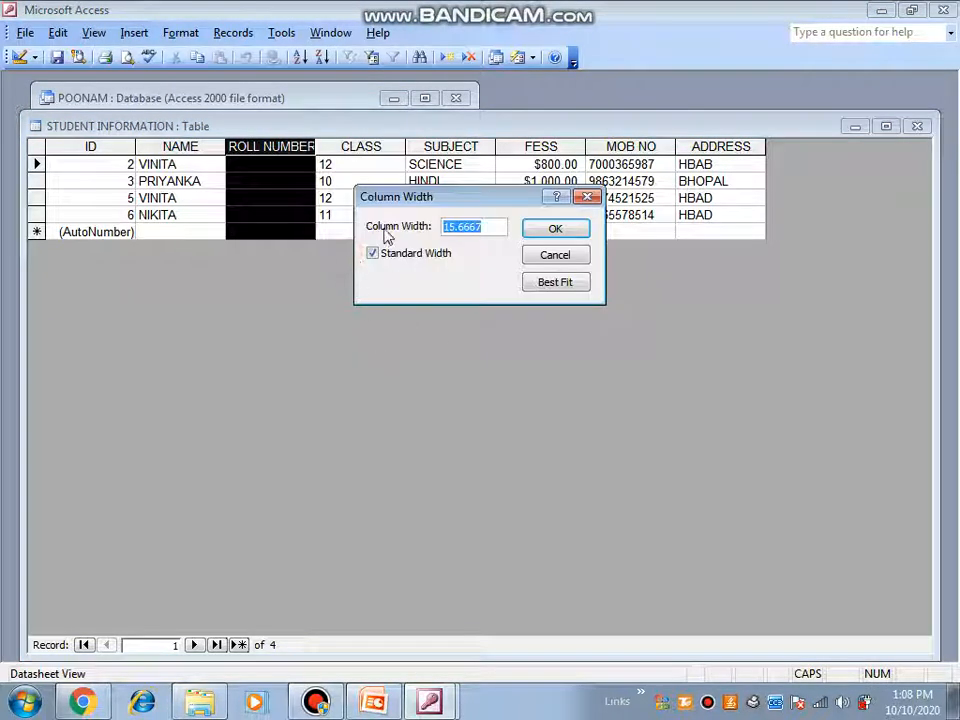
{"action": "left_click", "coordinate": [486, 228]}
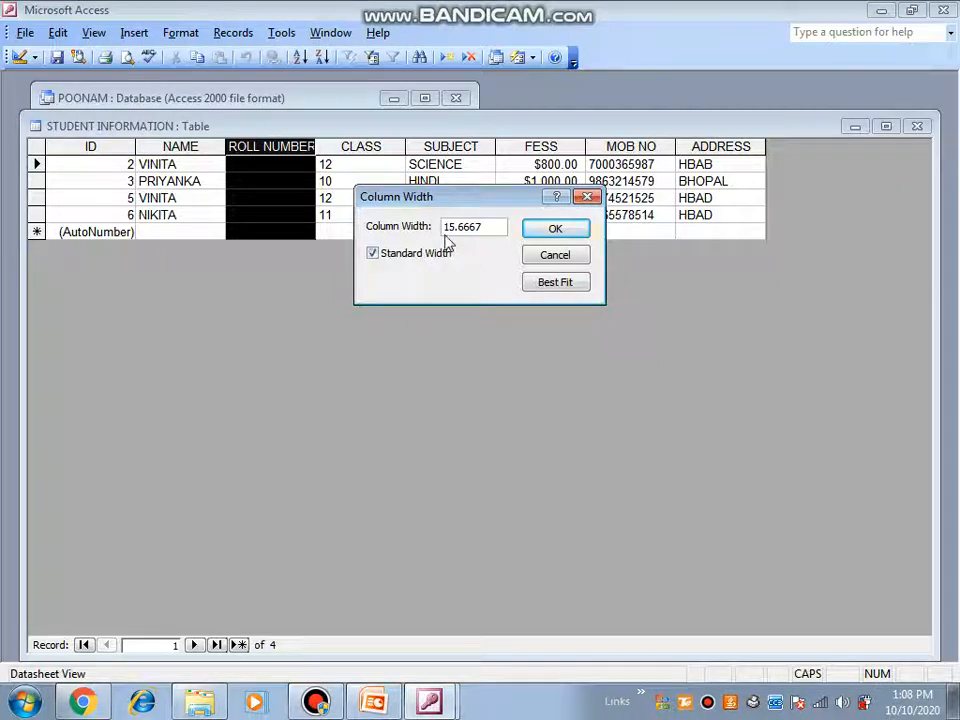
{"action": "key", "text": "BackSpace"}
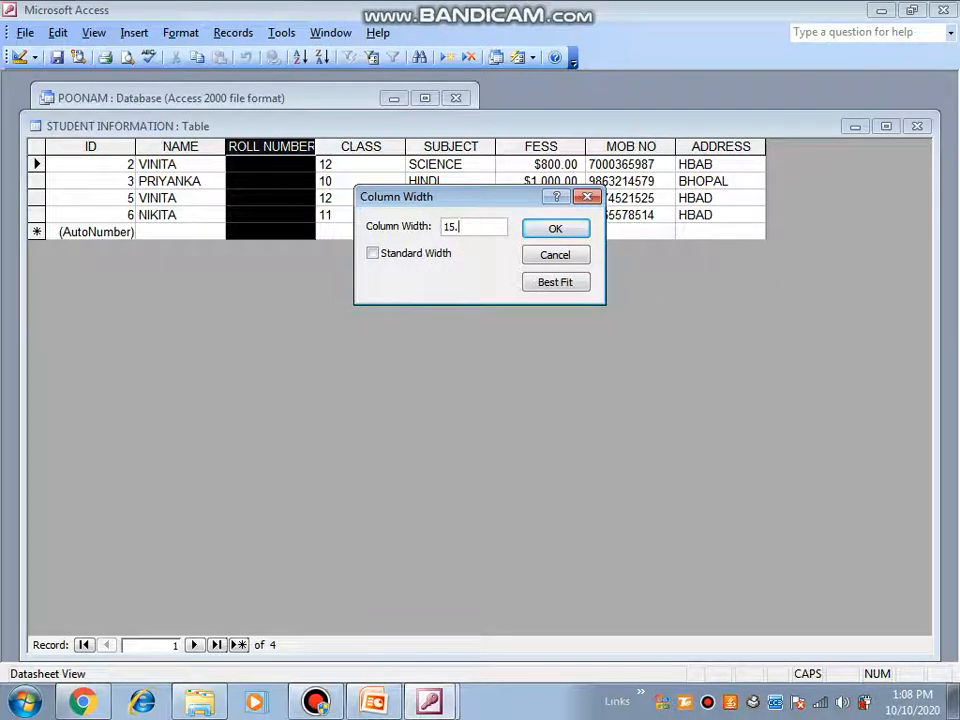
{"action": "type", "text": "2"}
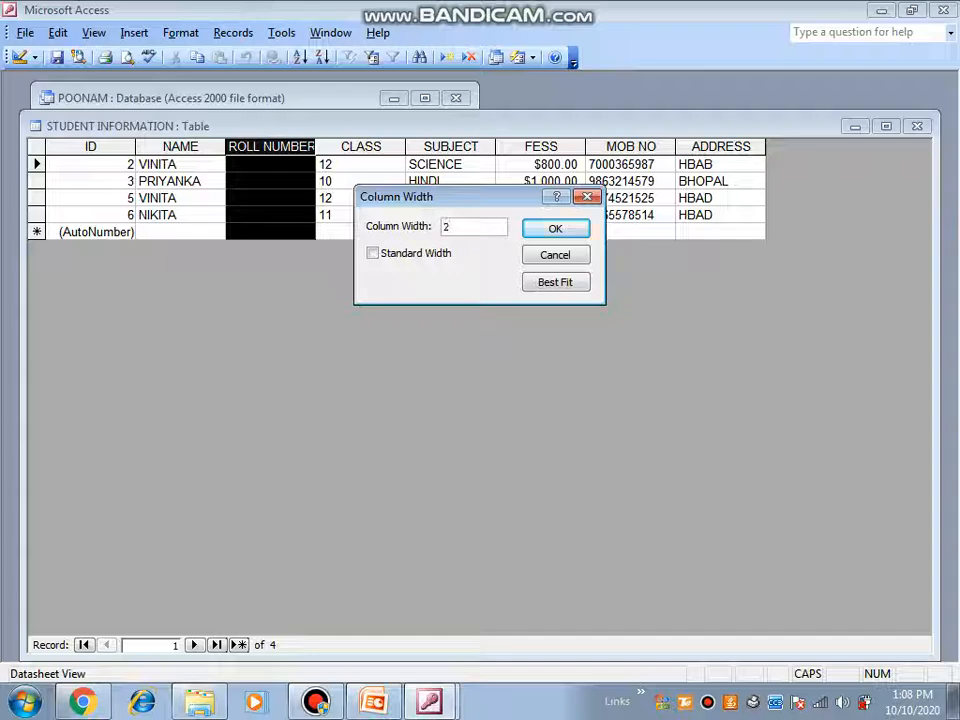
{"action": "type", "text": "0"}
{"action": "left_click", "coordinate": [549, 231]}
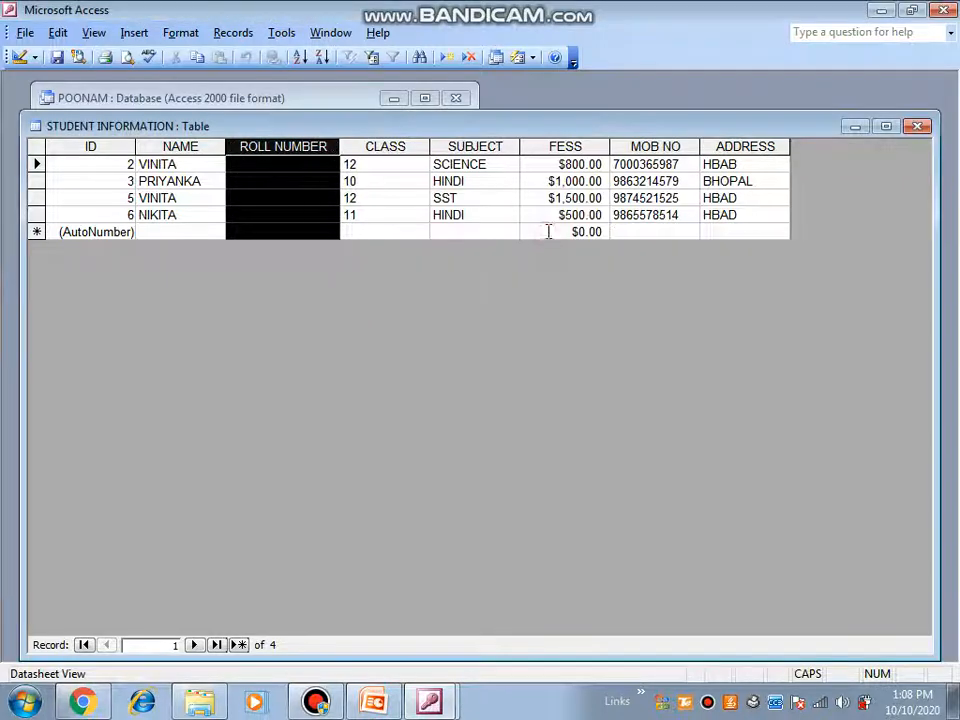
{"action": "left_click", "coordinate": [375, 185]}
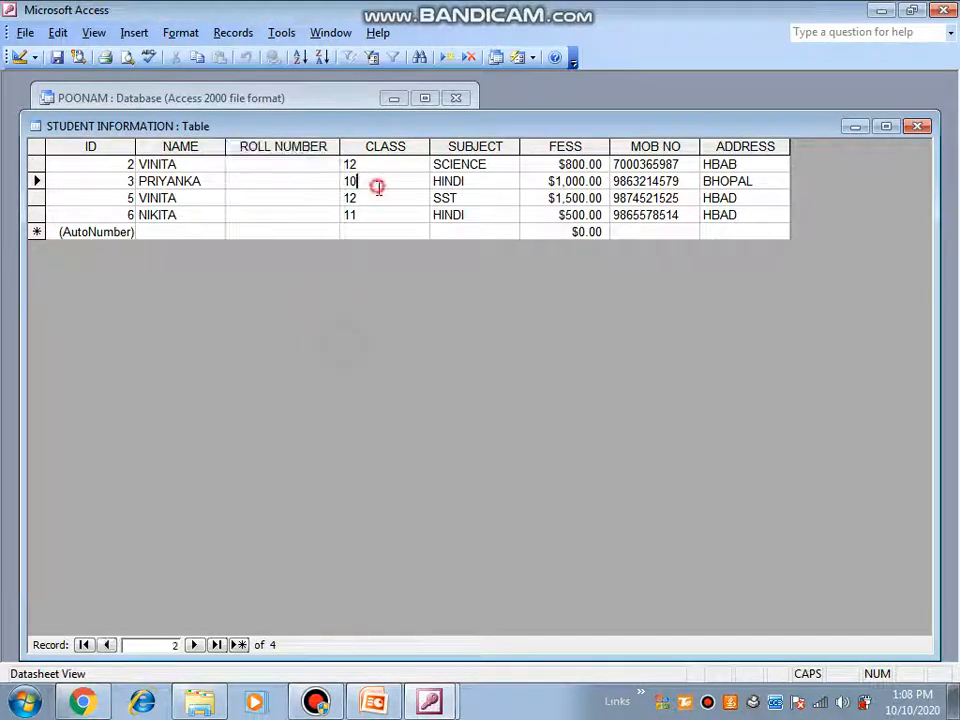
Step: Set the row height of the datasheet to 15, starting from the record with ID 6
{"action": "left_click", "coordinate": [40, 216]}
{"action": "right_click", "coordinate": [40, 216]}
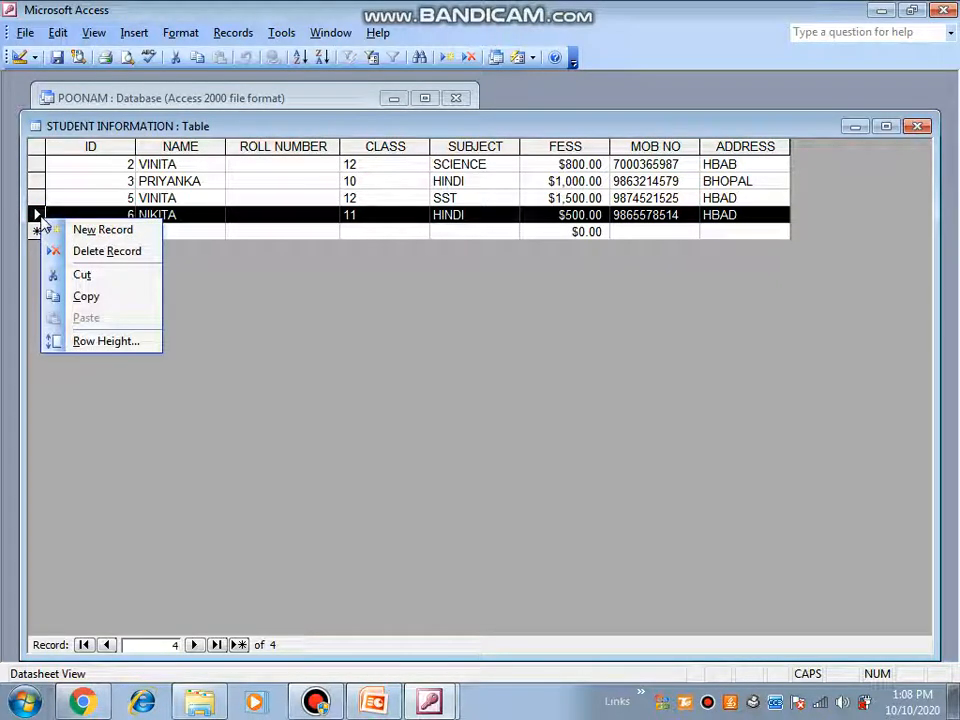
{"action": "left_click", "coordinate": [106, 342]}
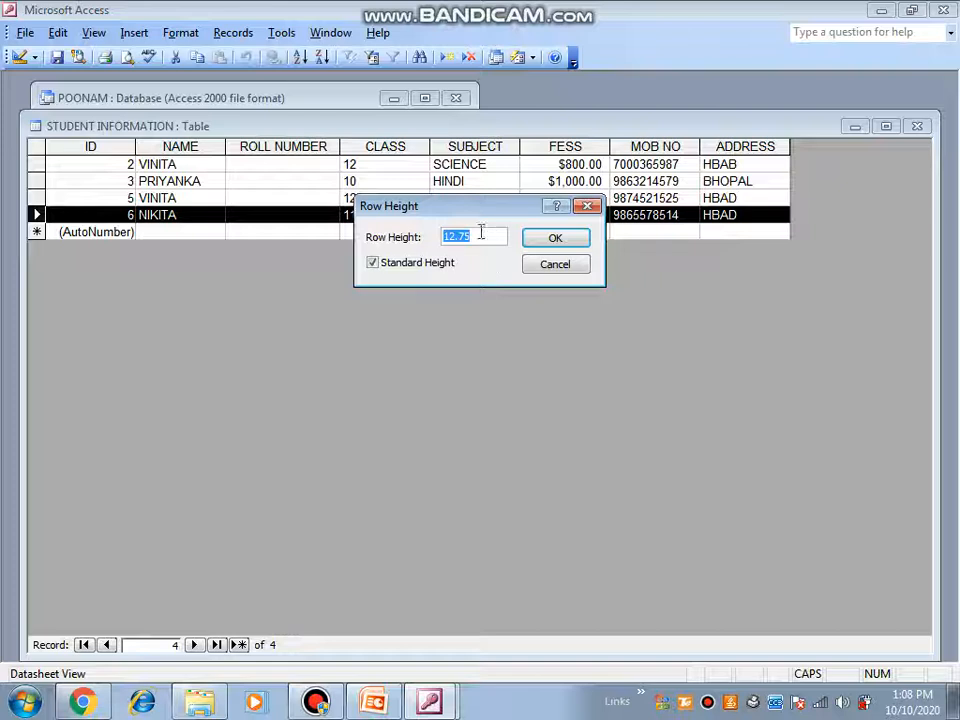
{"action": "left_click", "coordinate": [487, 236]}
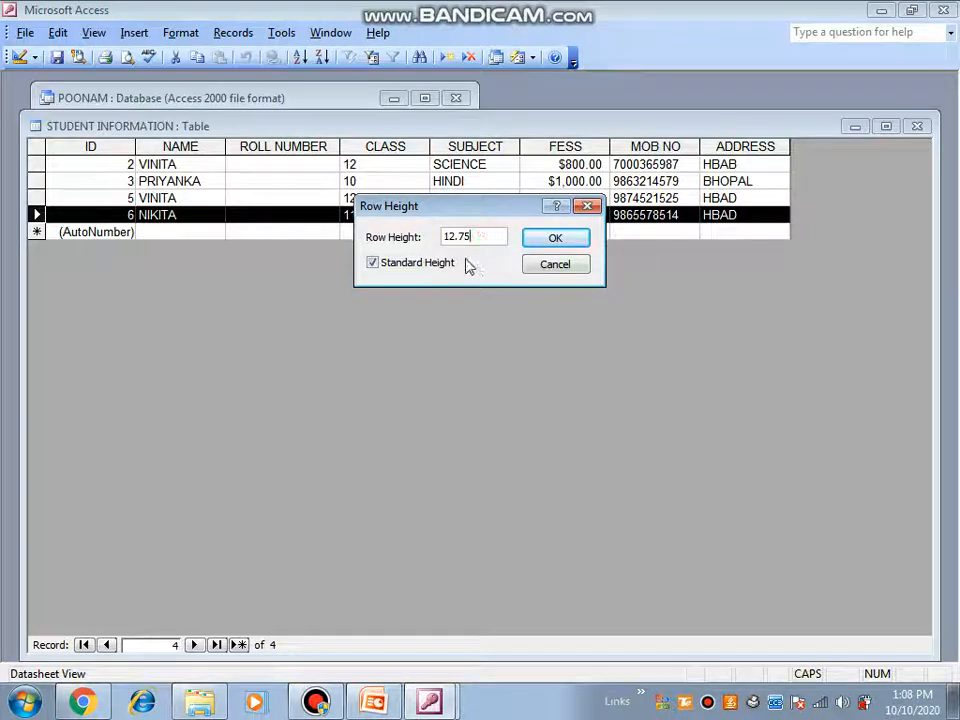
{"action": "key", "text": "BackSpace"}
{"action": "key", "text": "BackSpace"}
{"action": "key", "text": "BackSpace"}
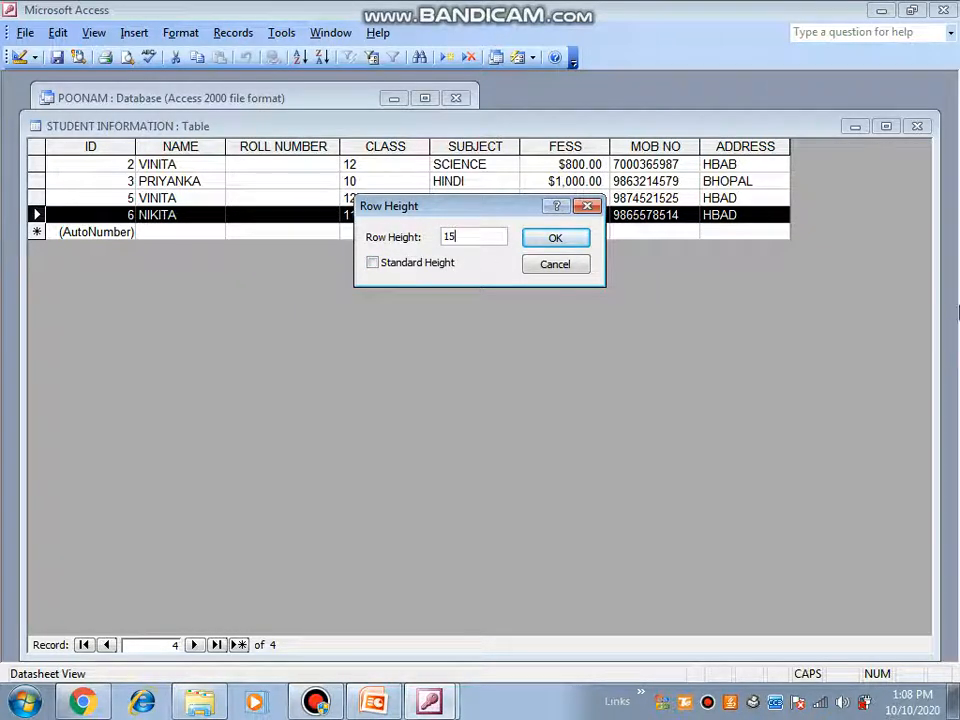
{"action": "left_click", "coordinate": [561, 241]}
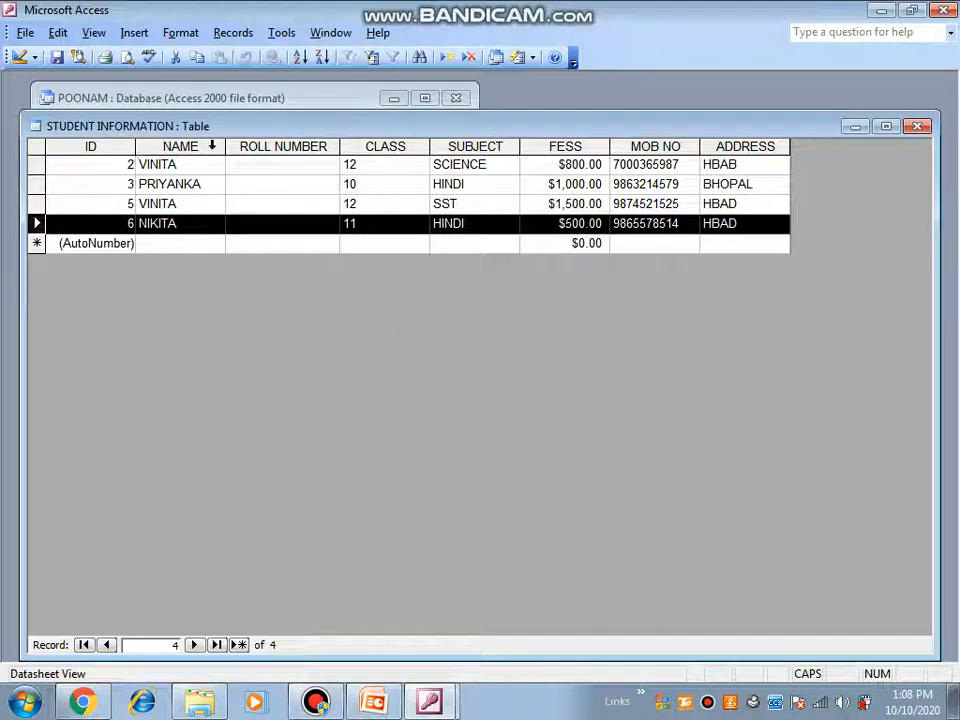
Step: Widen the ID and NAME columns by their borders and stretch the rows to about twice their height
{"action": "left_click_drag", "start_coordinate": [131, 147], "coordinate": [187, 147]}
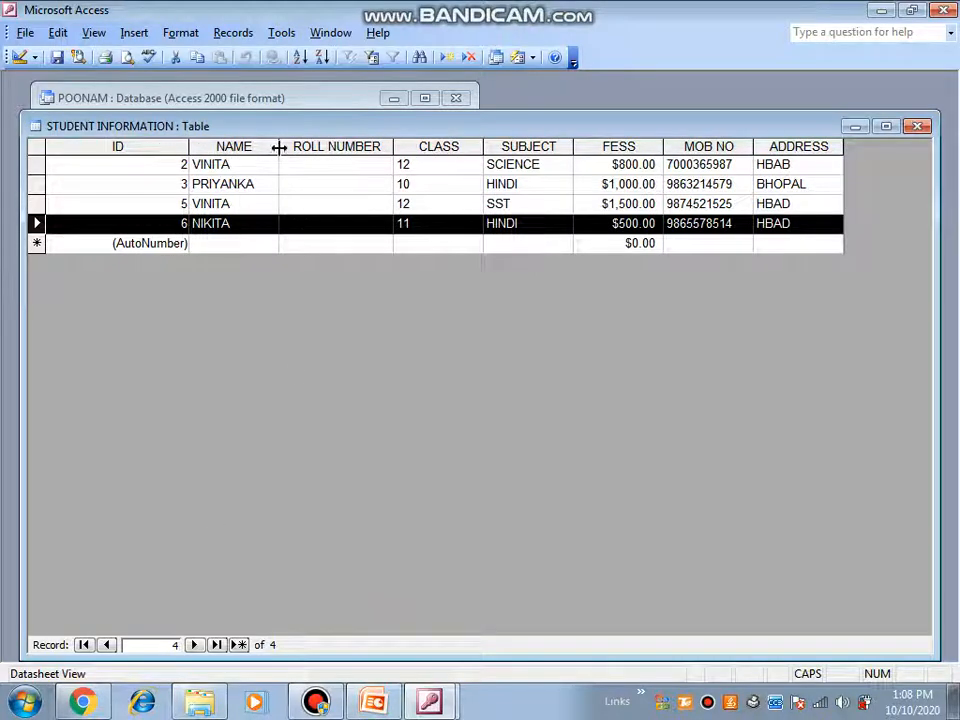
{"action": "left_click_drag", "start_coordinate": [279, 147], "coordinate": [302, 147]}
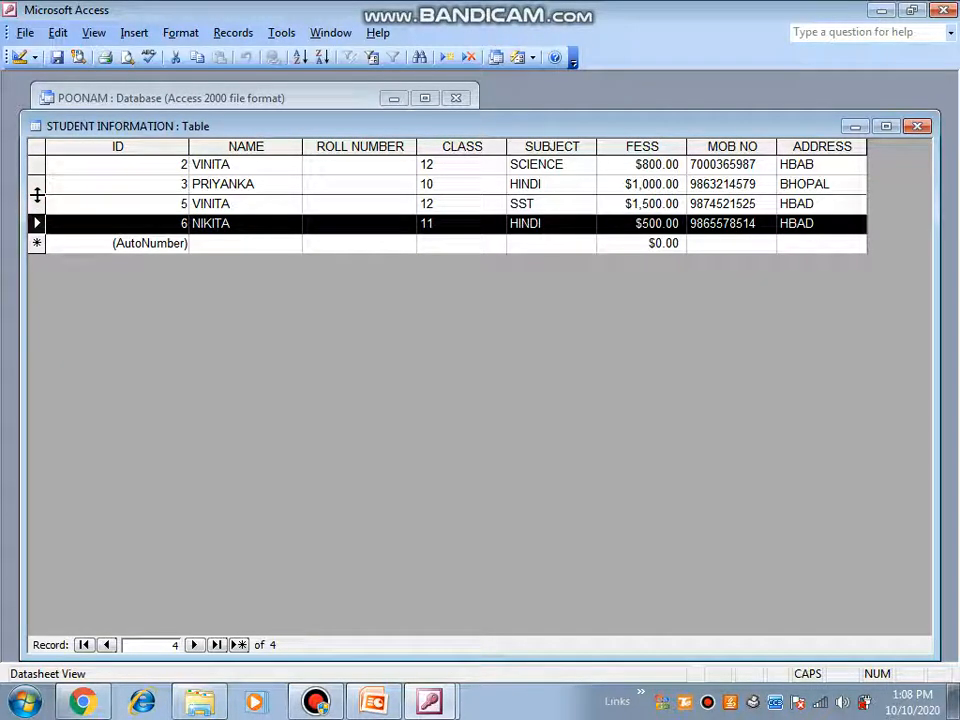
{"action": "left_click_drag", "start_coordinate": [37, 194], "coordinate": [36, 216]}
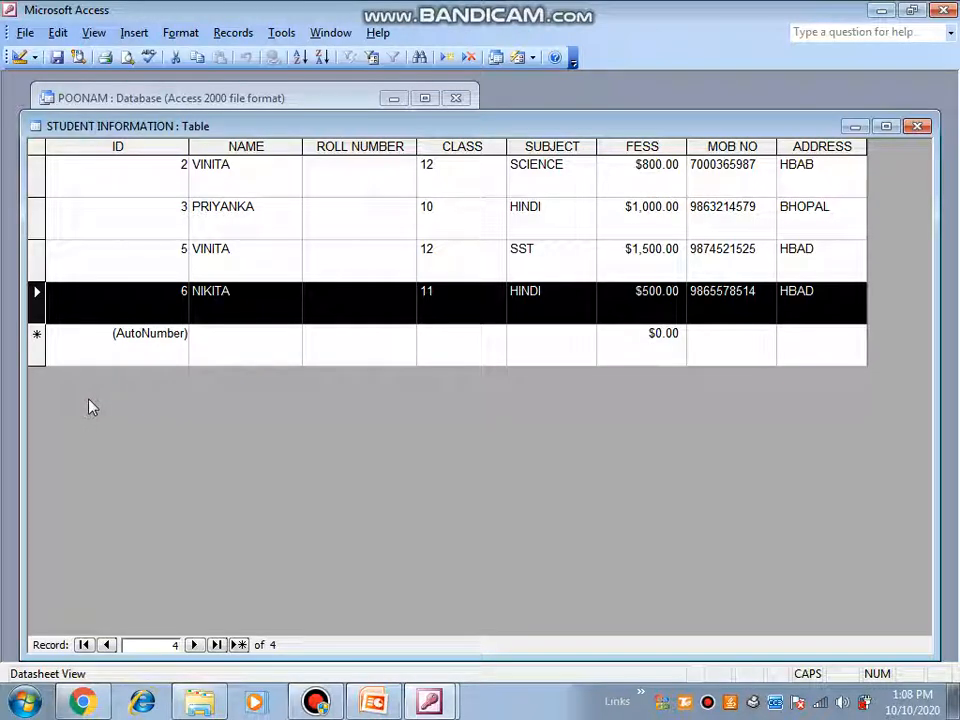
Step: Close the STUDENT INFORMATION table without saving its layout changes
{"action": "left_click", "coordinate": [917, 126]}
{"action": "left_click", "coordinate": [475, 396]}
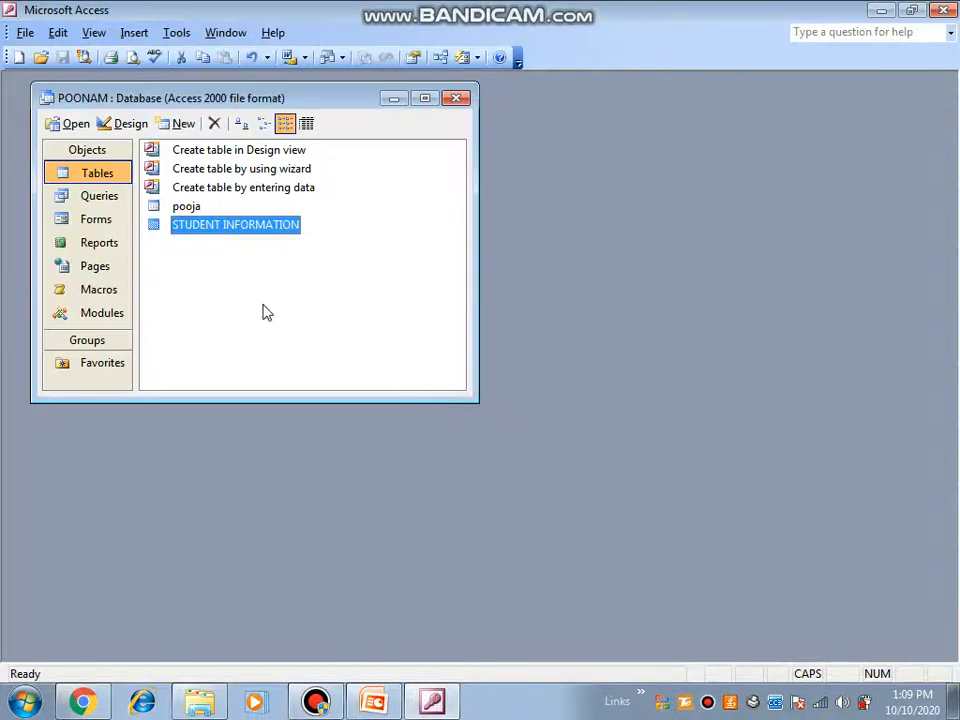
{"action": "right_click", "coordinate": [247, 226]}
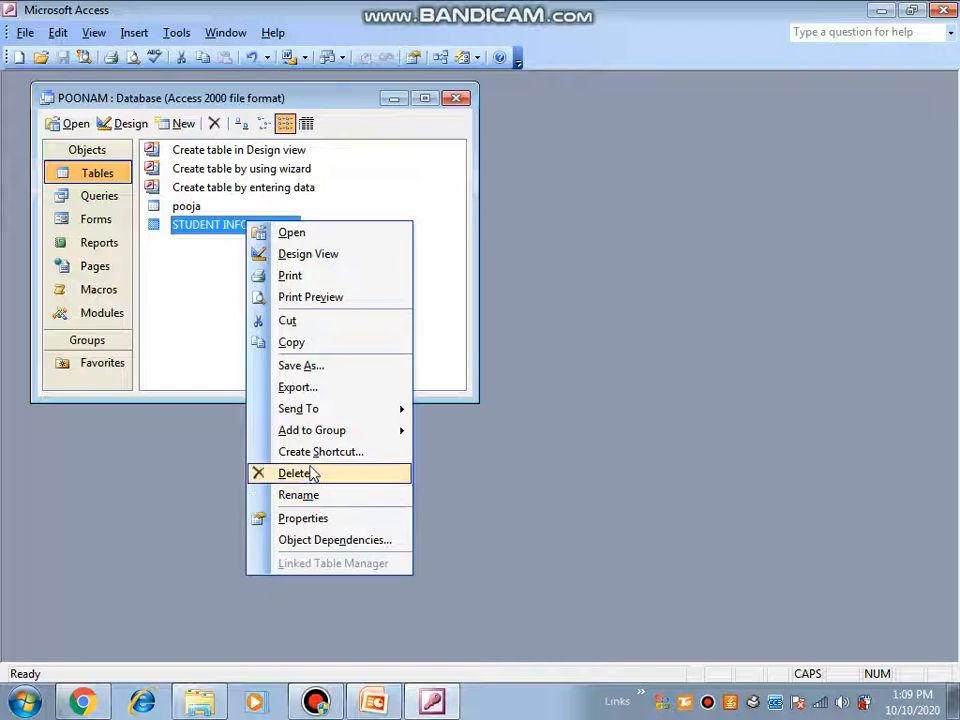
{"action": "left_click", "coordinate": [204, 349]}
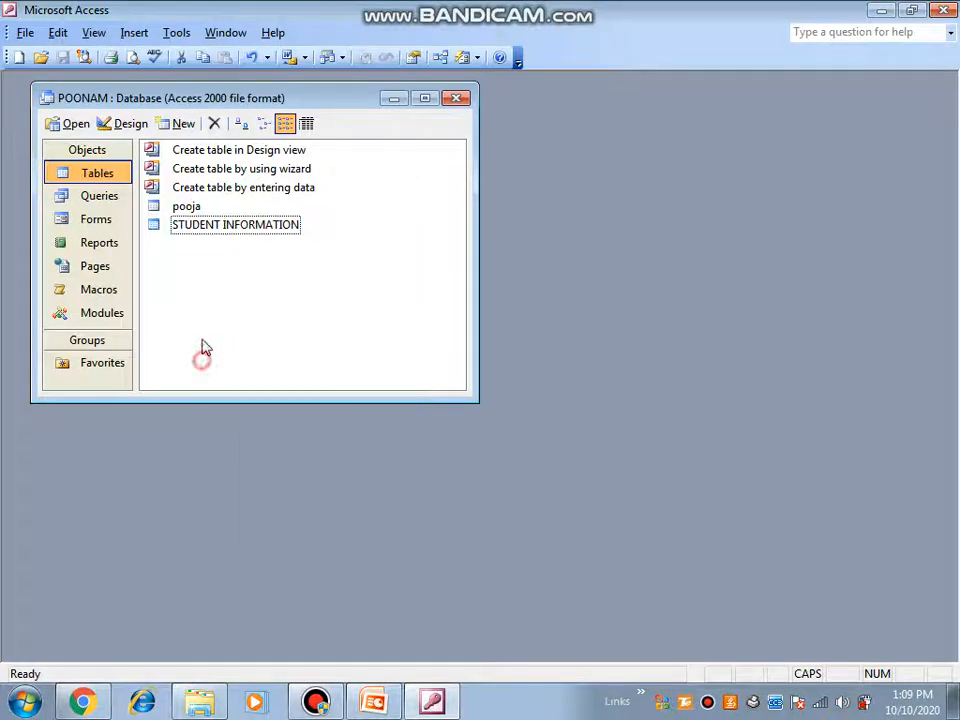
Step: Open STUDENT INFORMATION in Design view and add a CITY field with the Text data type below ADDRESS
{"action": "left_click", "coordinate": [227, 229]}
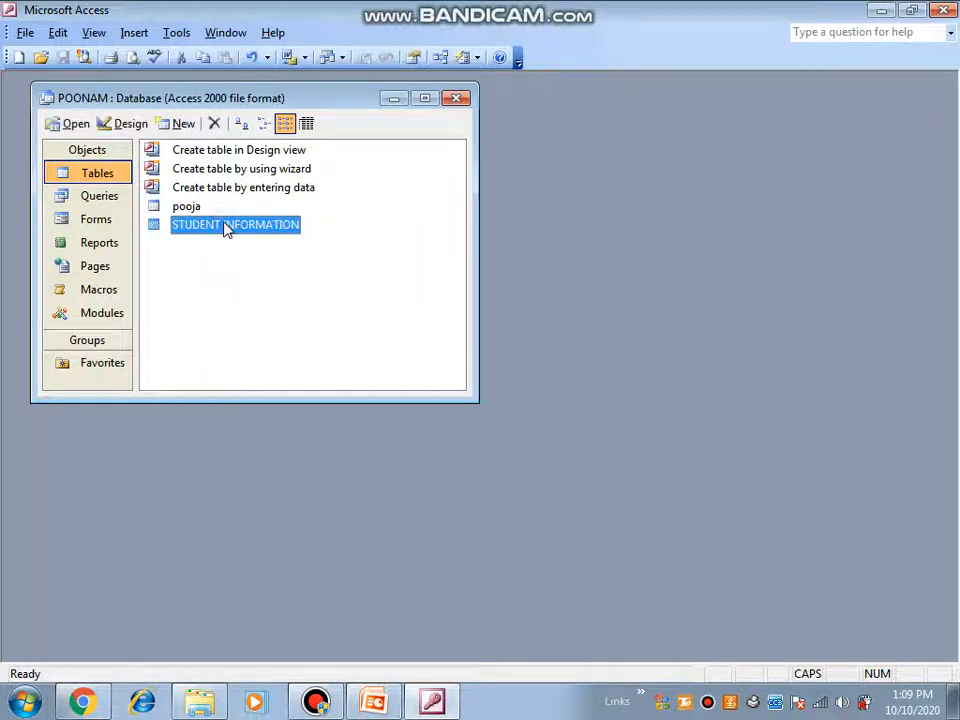
{"action": "left_click", "coordinate": [128, 125]}
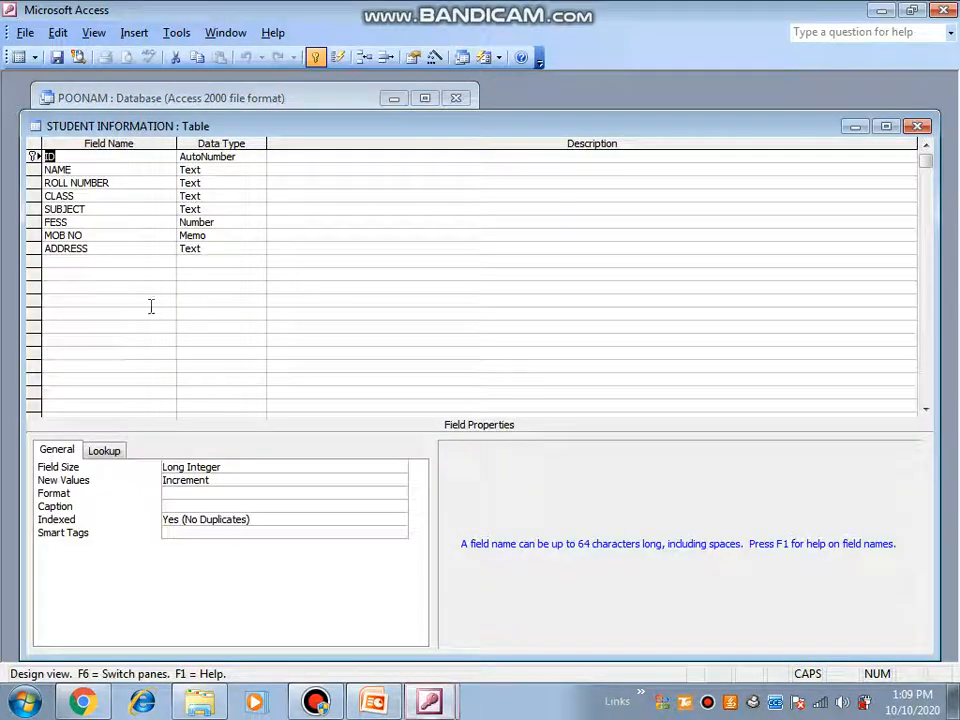
{"action": "left_click", "coordinate": [122, 264]}
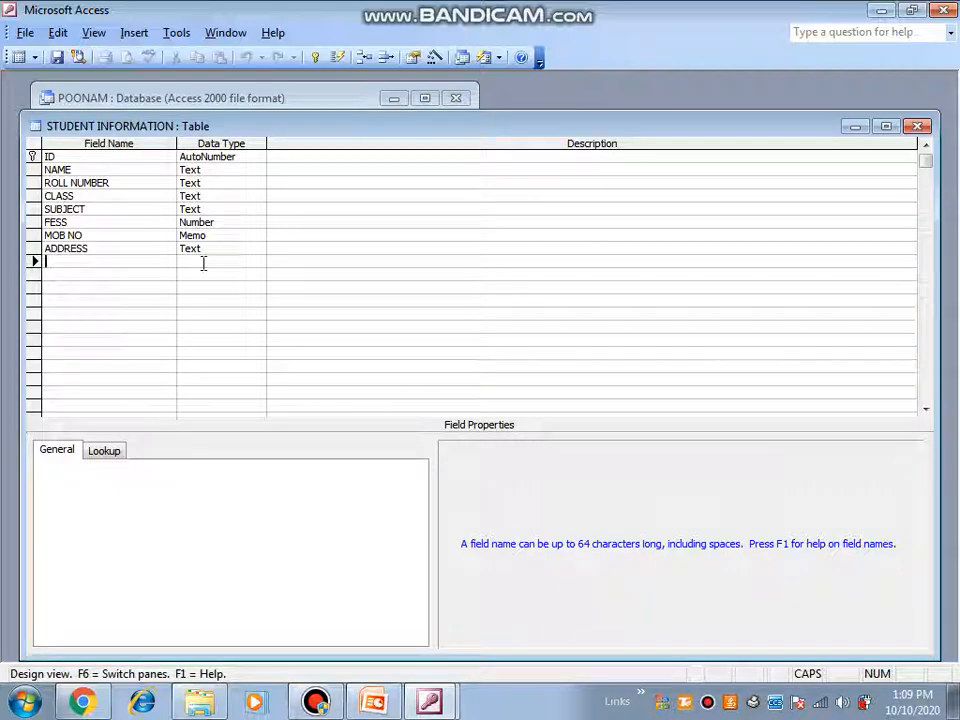
{"action": "type", "text": "CITY"}
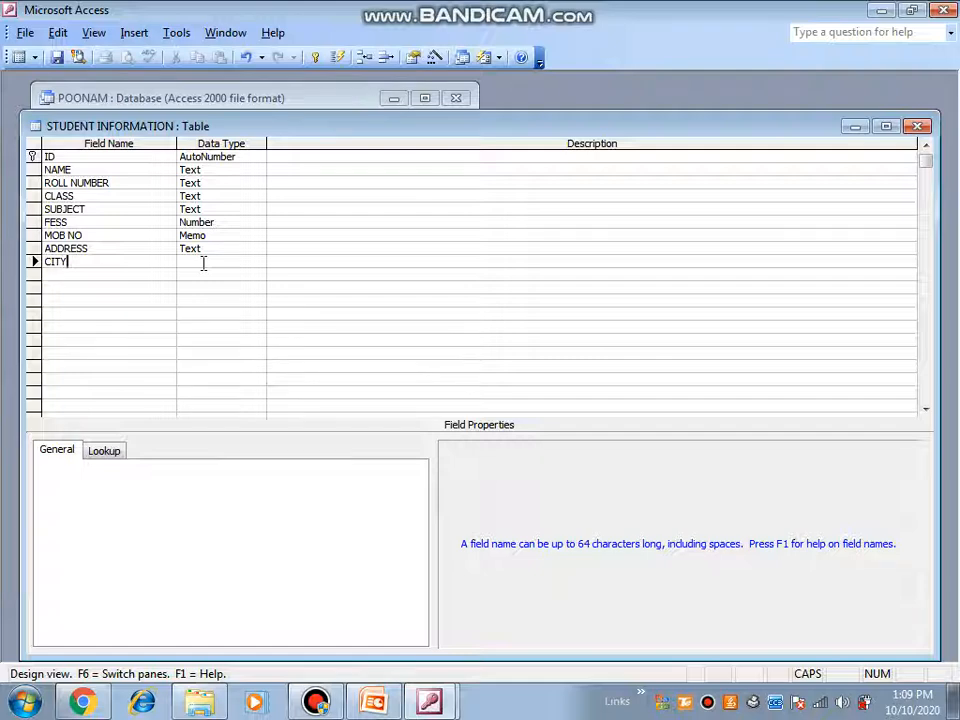
{"action": "key", "text": "Tab"}
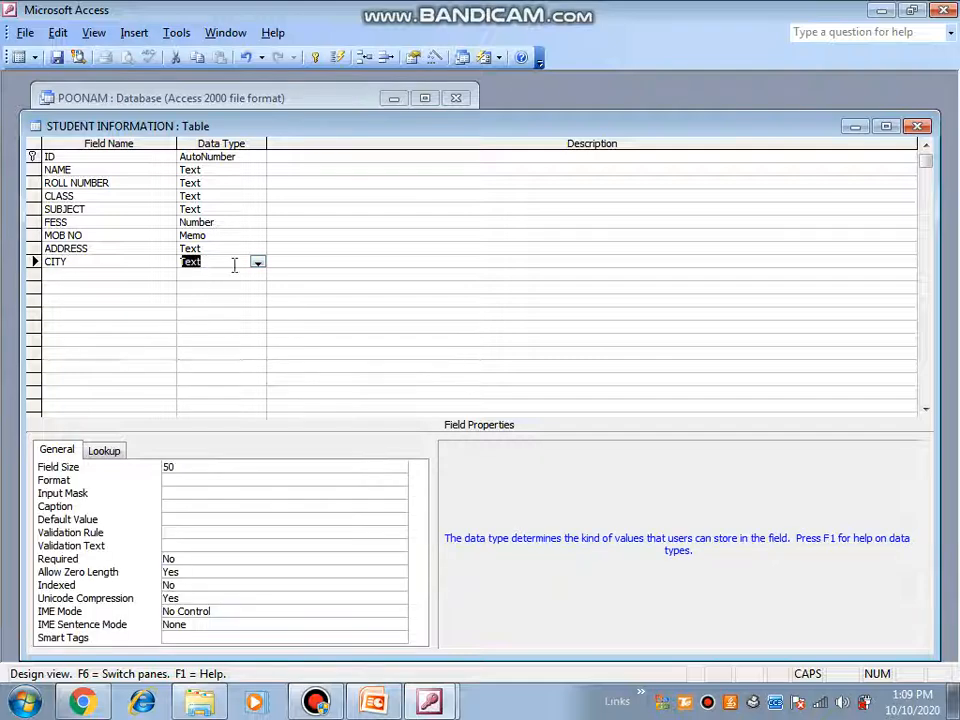
{"action": "left_click", "coordinate": [341, 290]}
Step: Close the table design, saving its changes, and open STUDENT INFORMATION in Datasheet view
{"action": "left_click", "coordinate": [919, 127]}
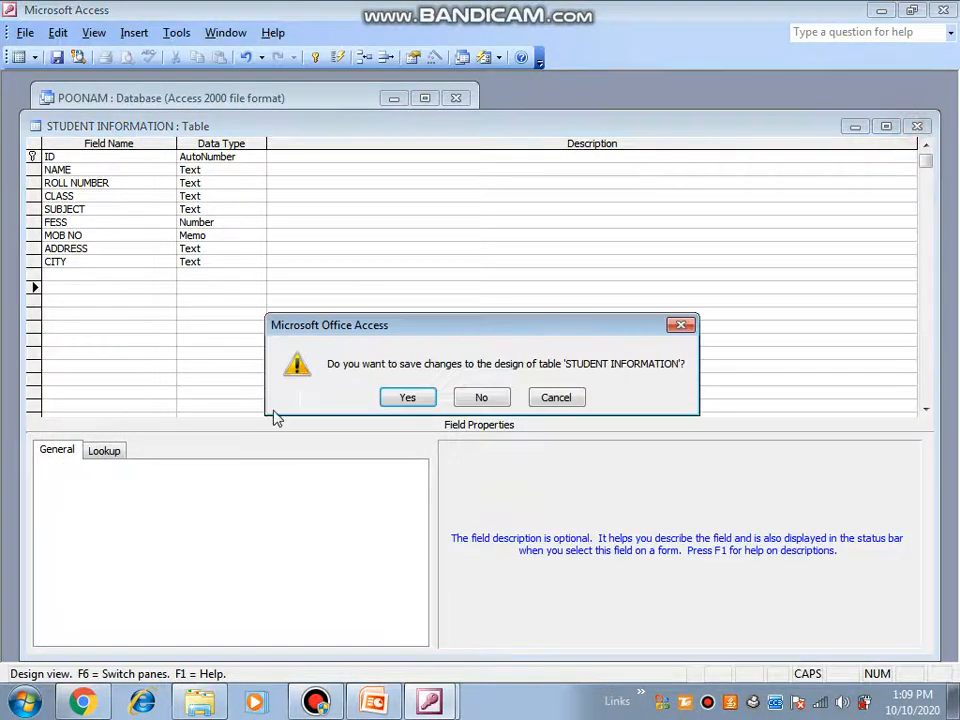
{"action": "left_click", "coordinate": [411, 399]}
{"action": "double_click", "coordinate": [252, 229]}
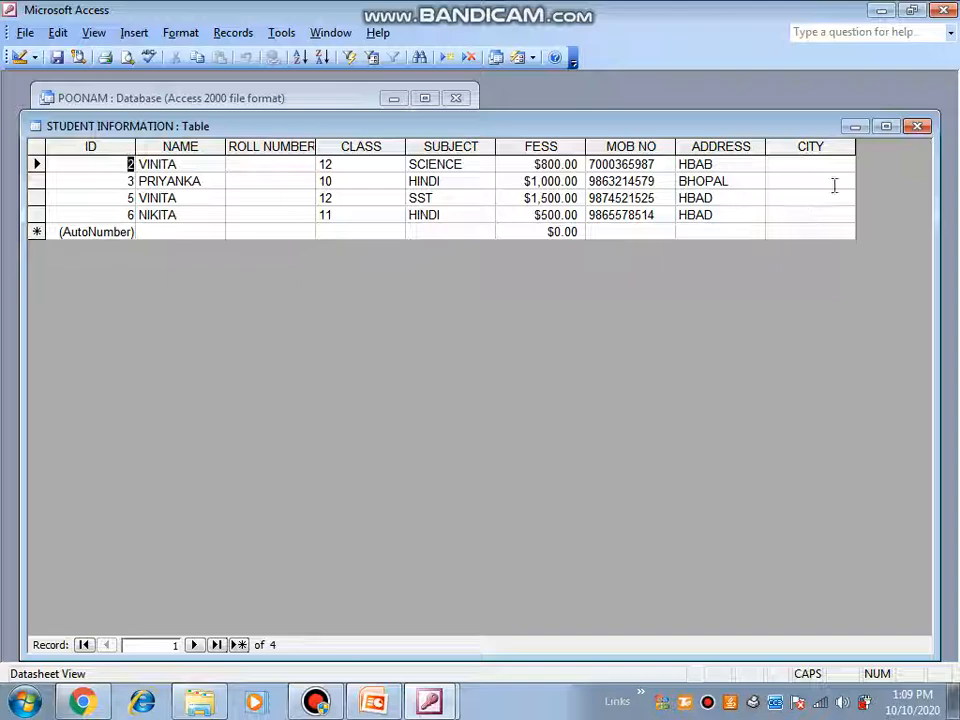
Step: Close the STUDENT INFORMATION datasheet and copy the STUDENT INFORMATION table in the database window
{"action": "left_click", "coordinate": [917, 127]}
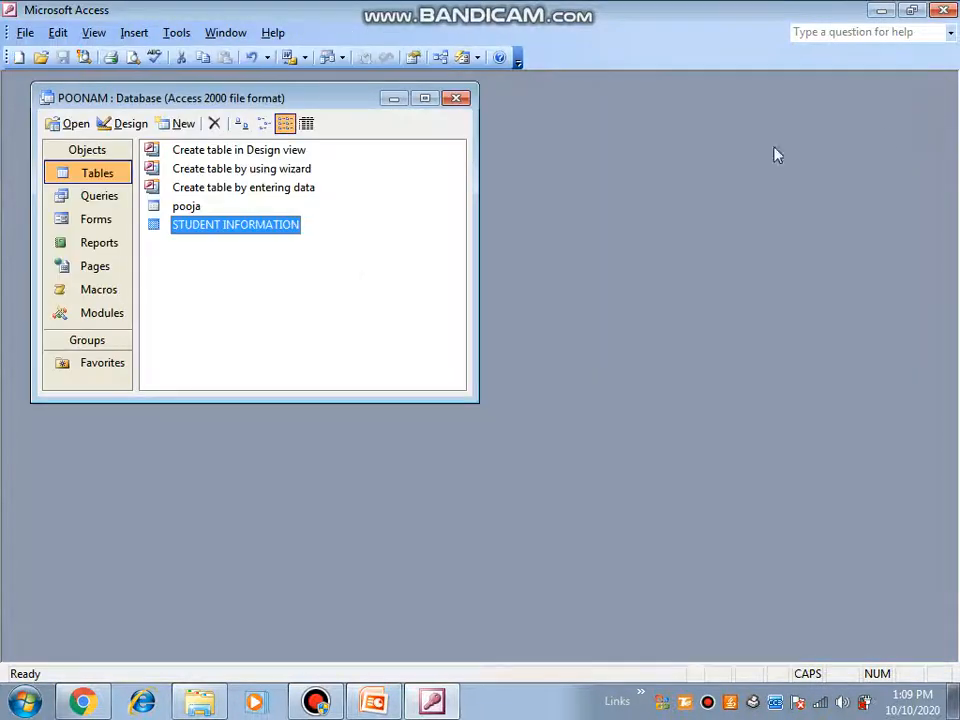
{"action": "left_click", "coordinate": [206, 252]}
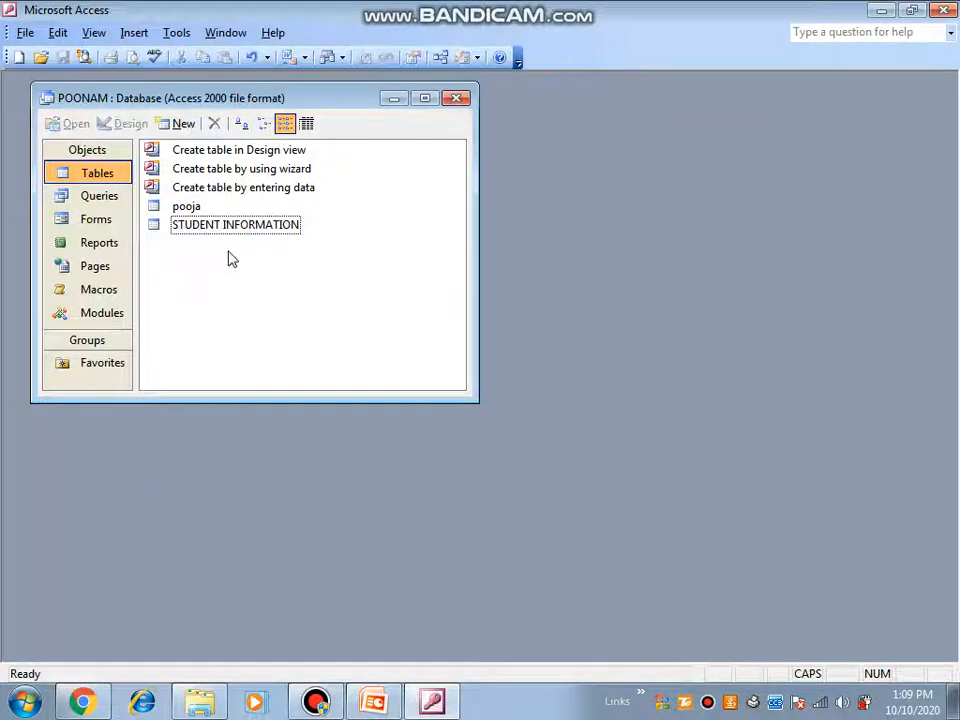
{"action": "left_click", "coordinate": [229, 223]}
{"action": "right_click", "coordinate": [231, 225]}
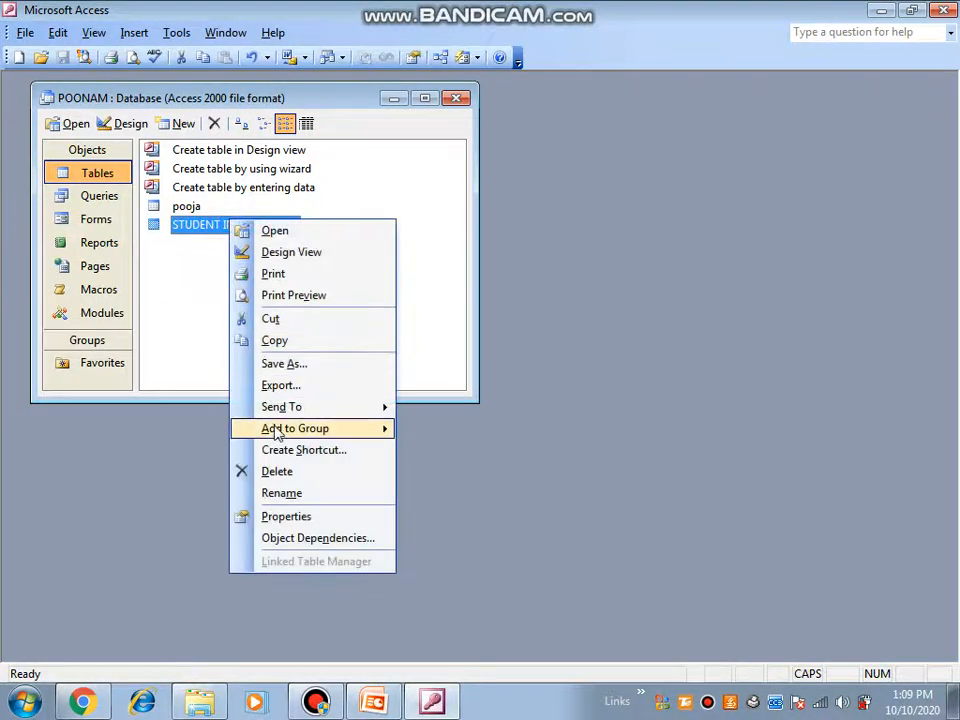
{"action": "left_click", "coordinate": [277, 342]}
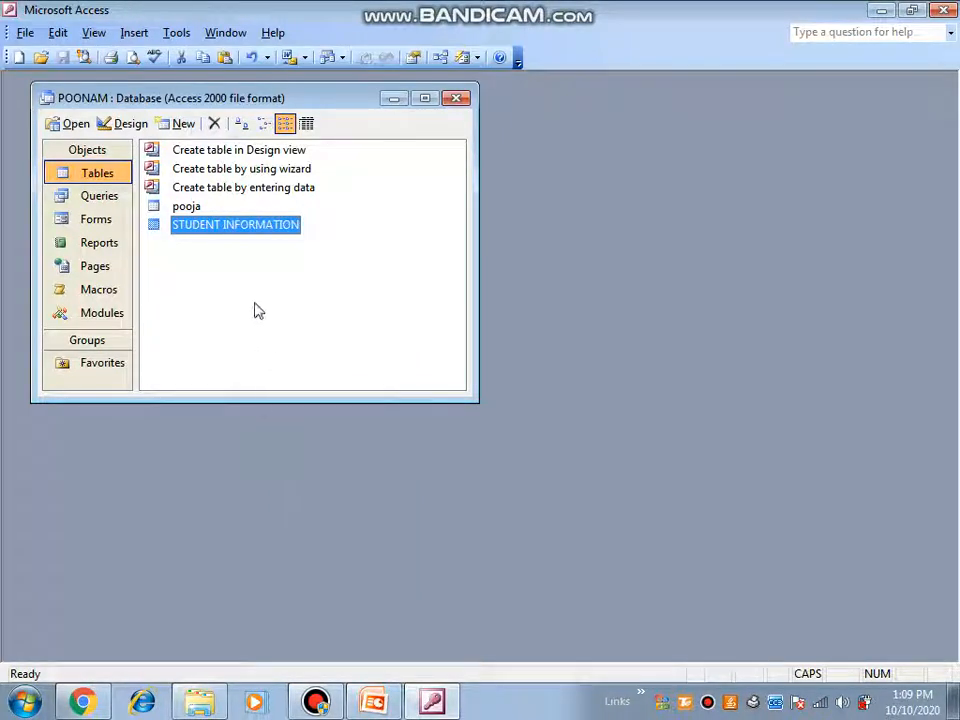
Step: Paste the copied table as Structure Only, using a student's first name as table name, and view the new table's datasheet before closing it
{"action": "left_click", "coordinate": [60, 34]}
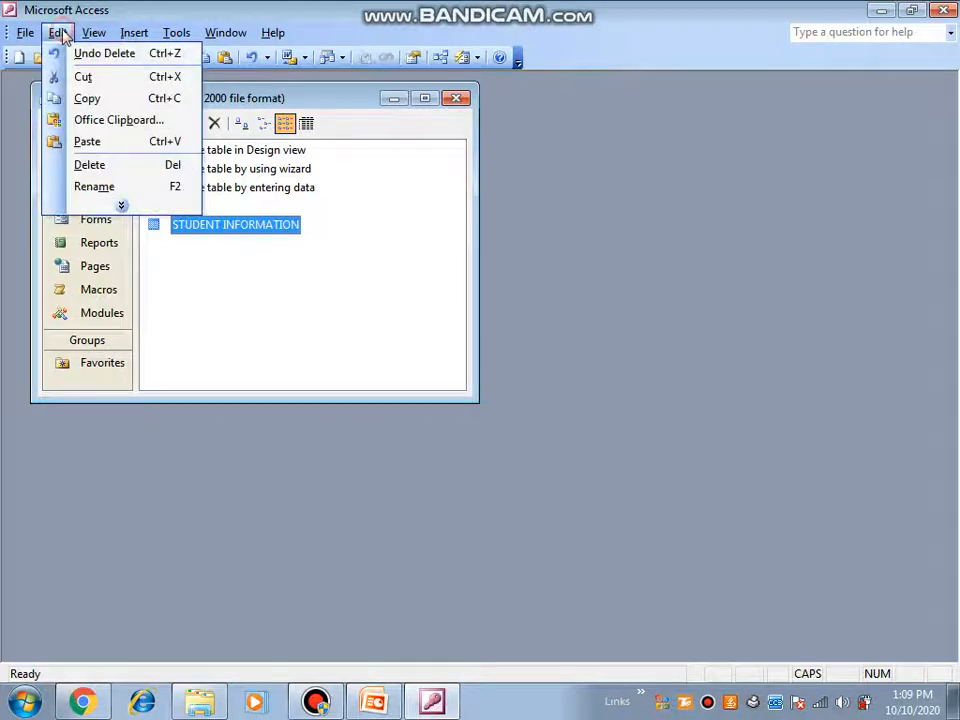
{"action": "left_click", "coordinate": [88, 142]}
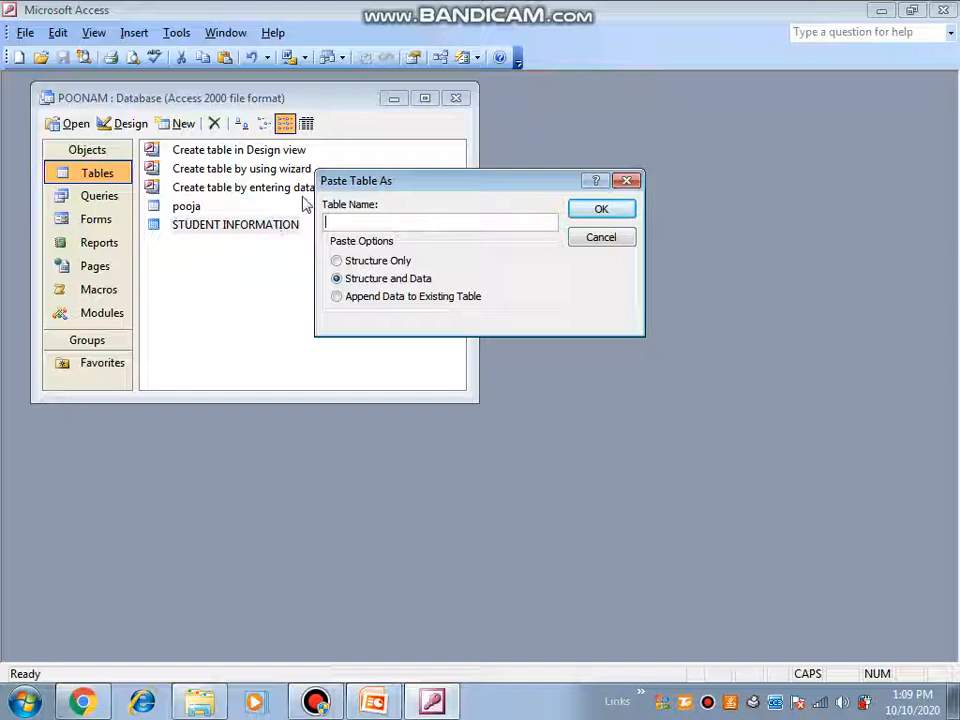
{"action": "type", "text": "PRIYANKA"}
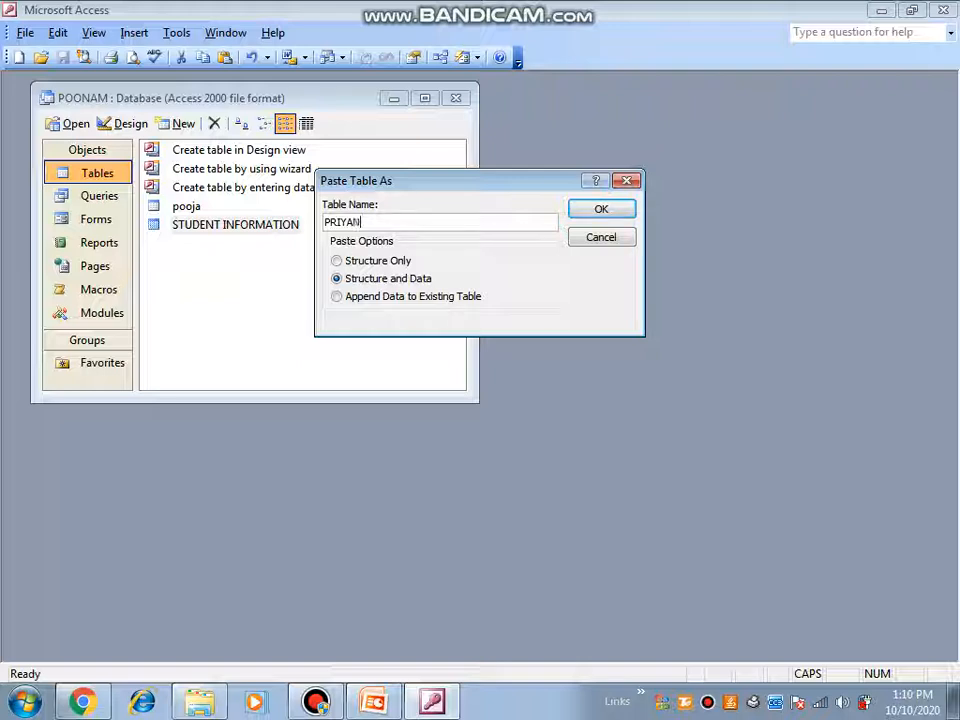
{"action": "left_click", "coordinate": [337, 279]}
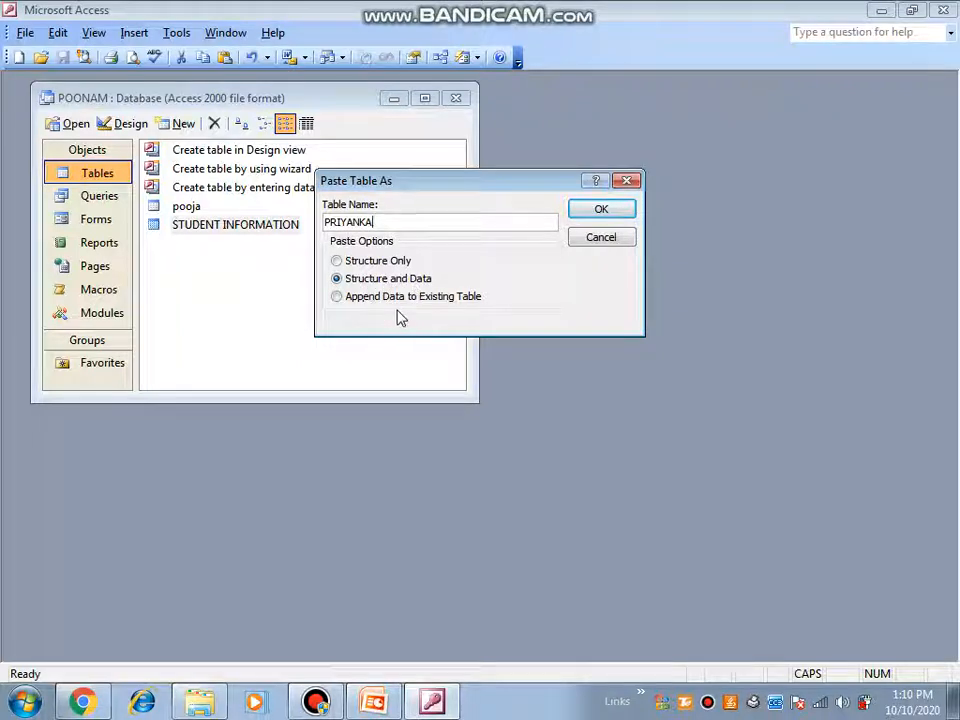
{"action": "left_click", "coordinate": [336, 261]}
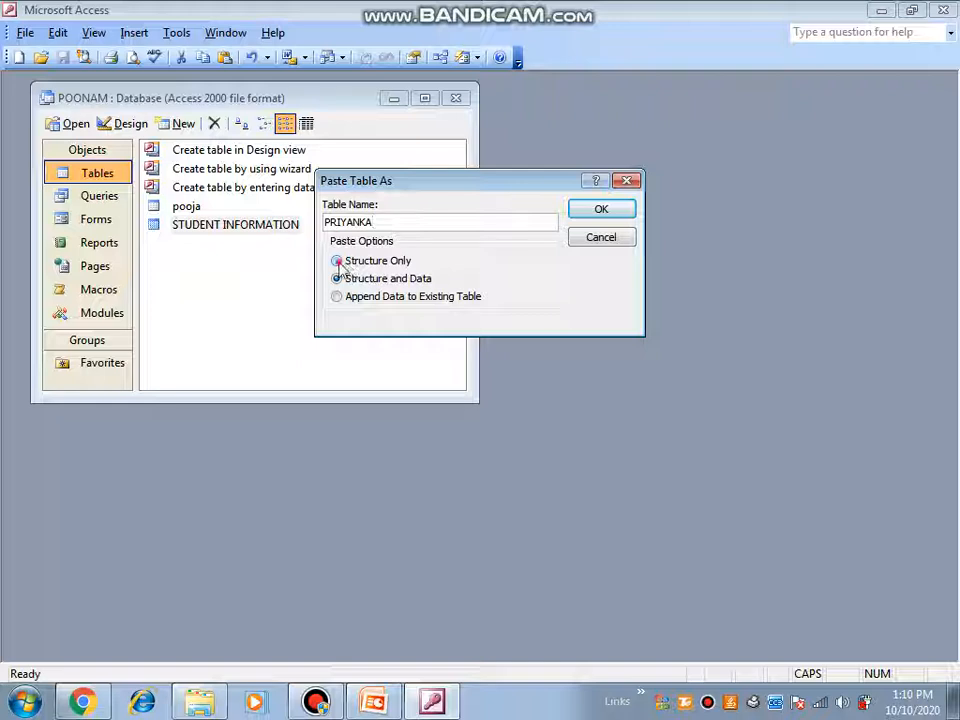
{"action": "left_click", "coordinate": [601, 209]}
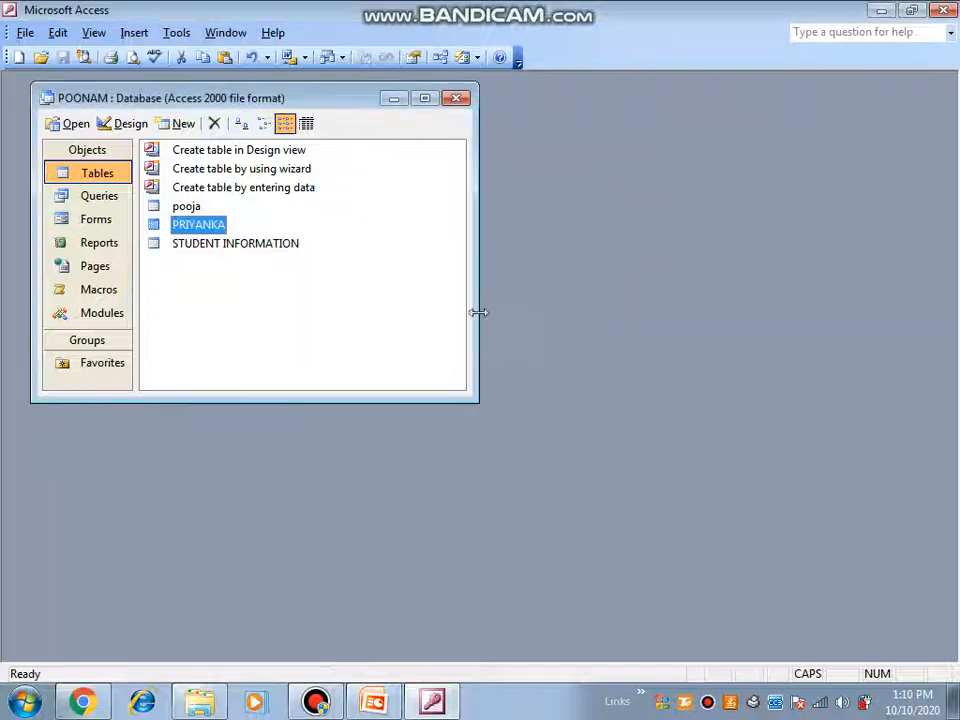
{"action": "double_click", "coordinate": [199, 226]}
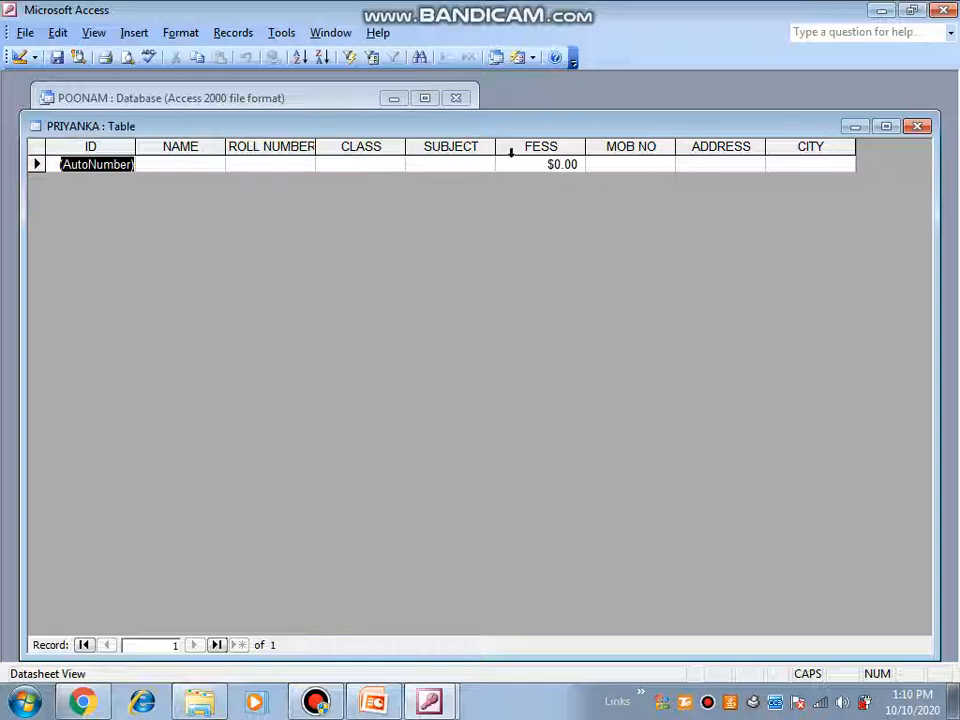
{"action": "left_click", "coordinate": [912, 128]}
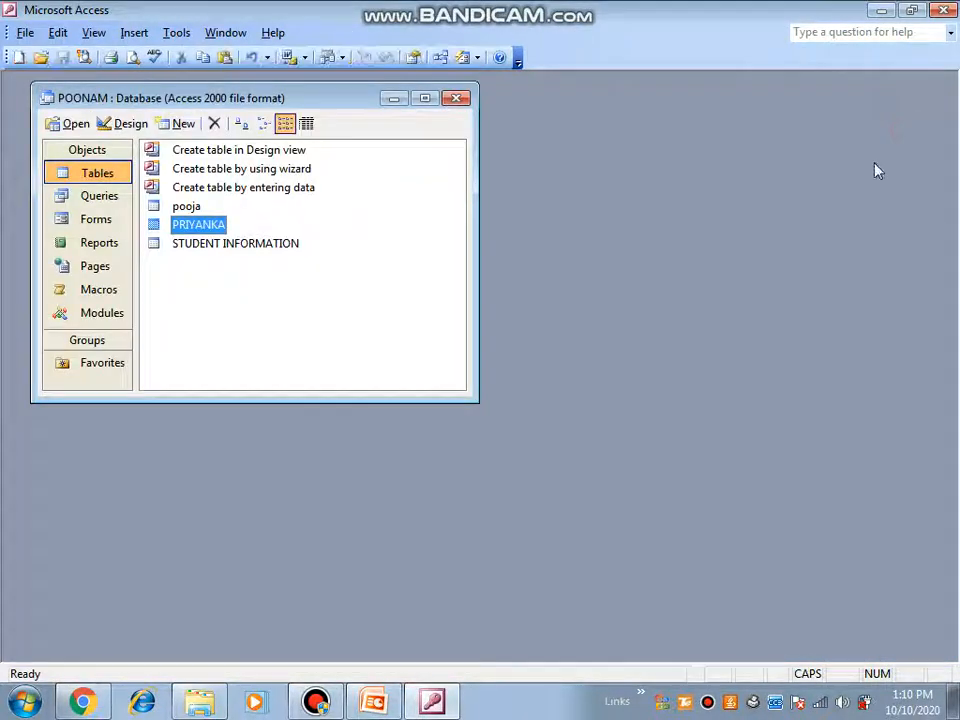
Step: Paste the table again with Structure and Data, named with the same first name plus 2, and view its datasheet before closing it
{"action": "left_click", "coordinate": [124, 340]}
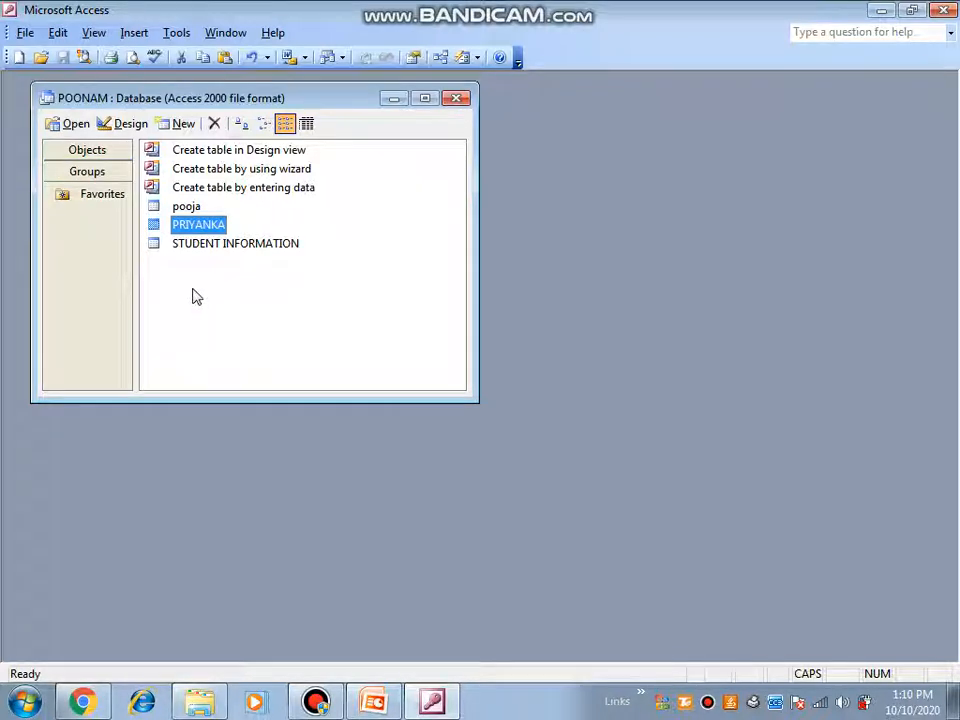
{"action": "key", "text": "ctrl+v"}
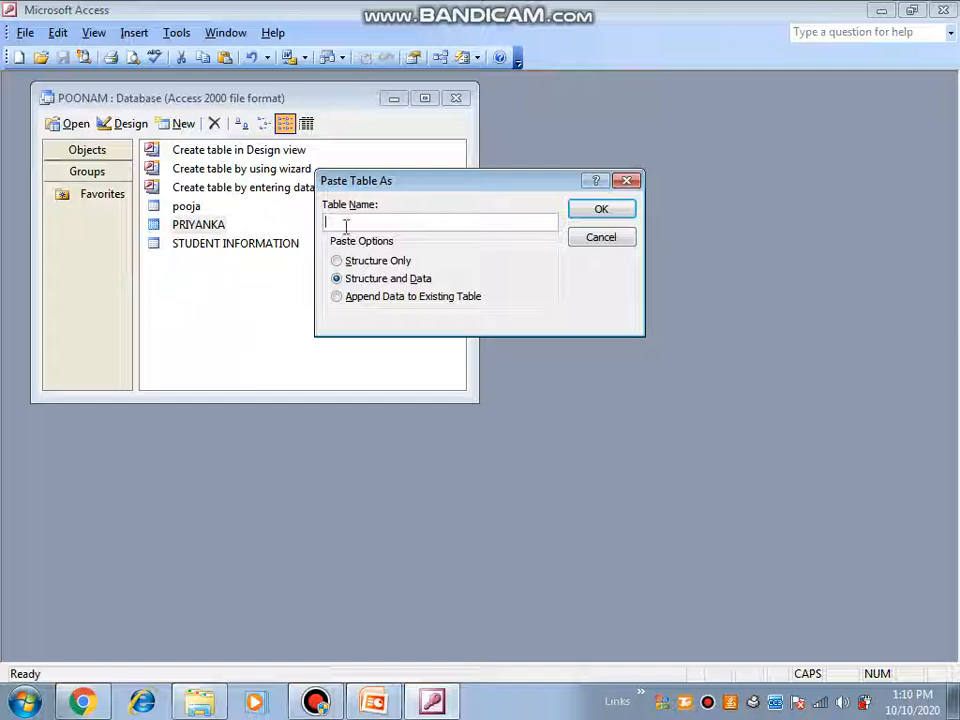
{"action": "type", "text": "PRIYANKA2"}
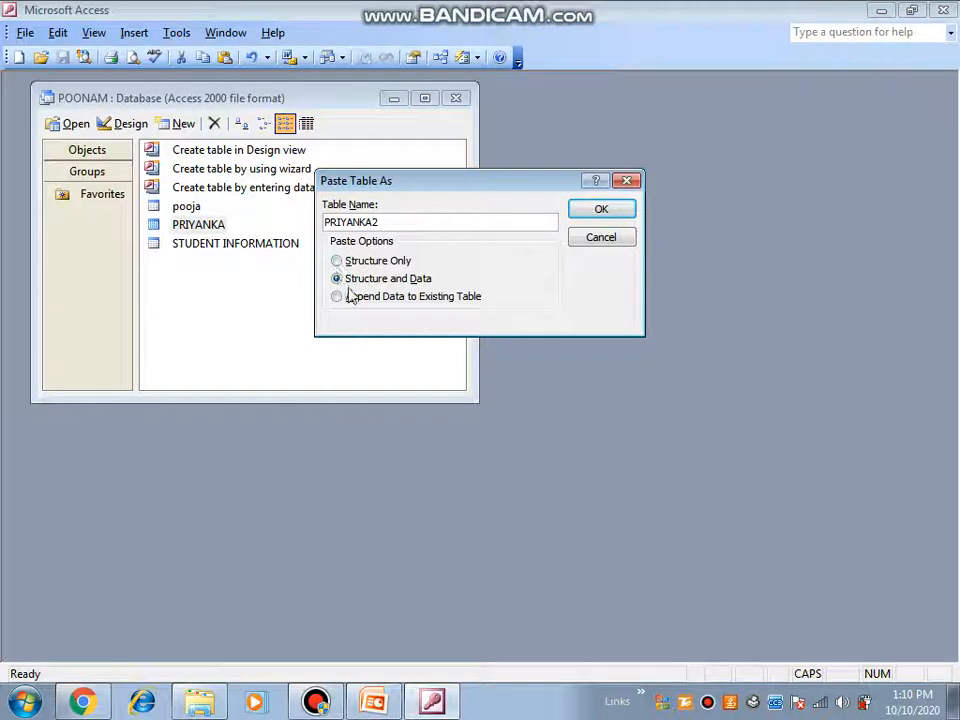
{"action": "left_click", "coordinate": [588, 214]}
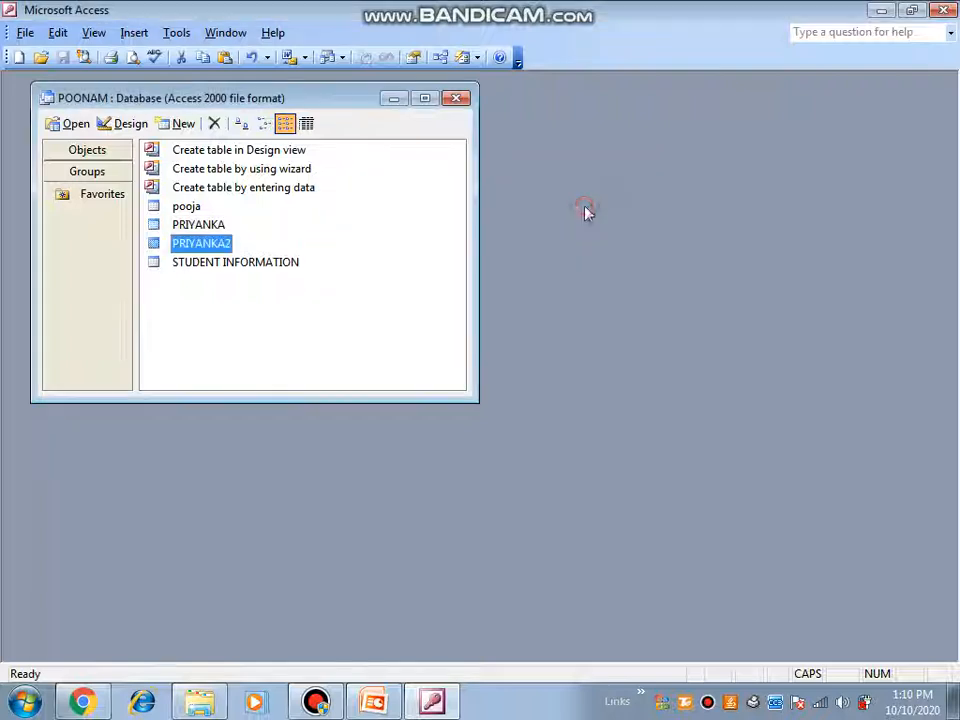
{"action": "double_click", "coordinate": [227, 247]}
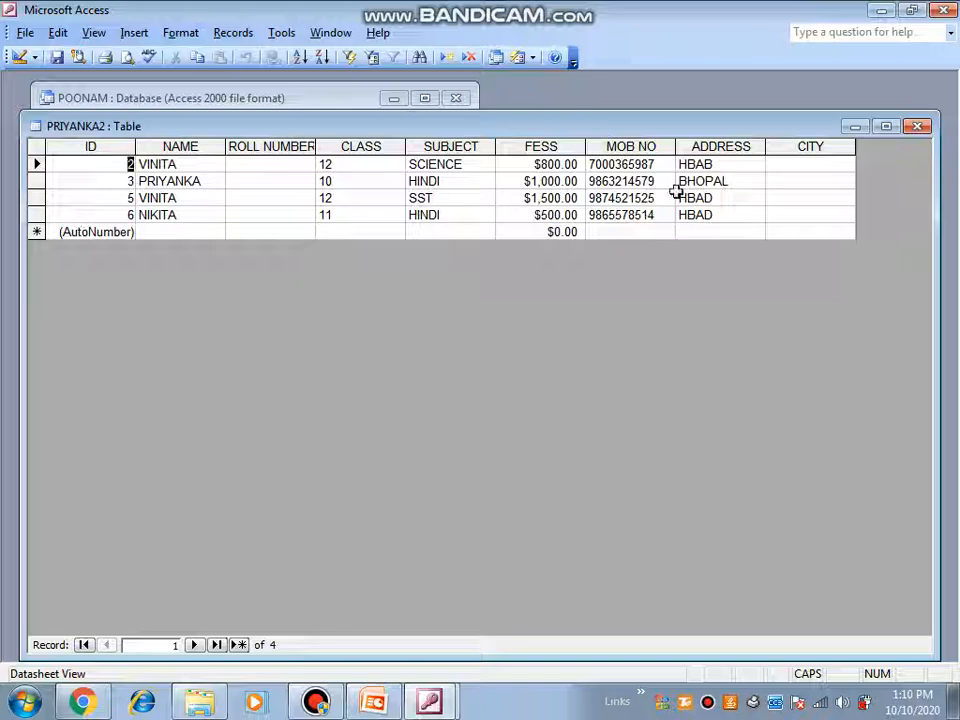
{"action": "left_click", "coordinate": [919, 127]}
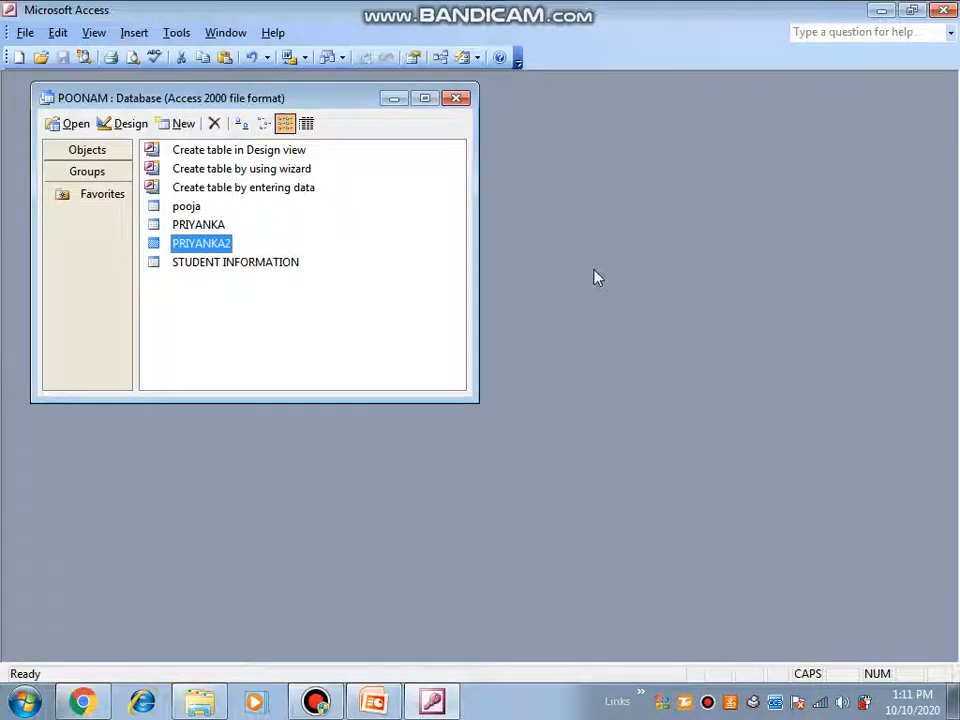